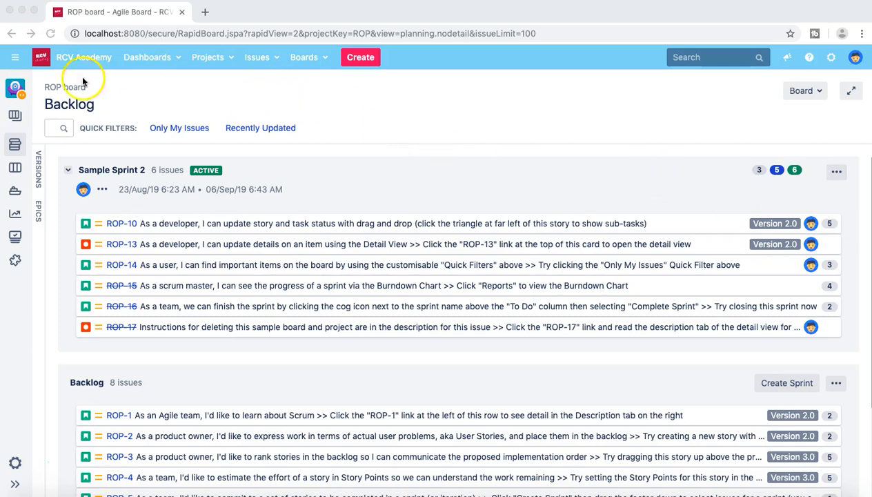
# Open the RCV Academy Online Portal project from the list of all projects.
pyautogui.click(229, 60)
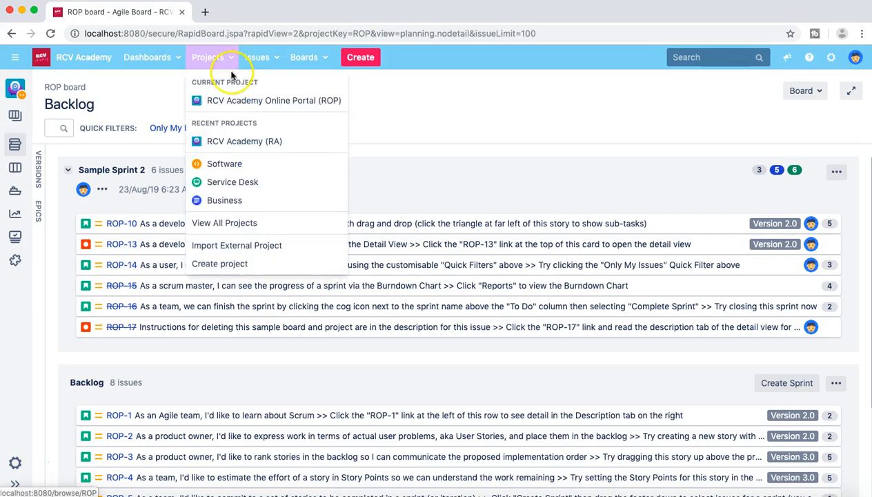
pyautogui.click(236, 224)
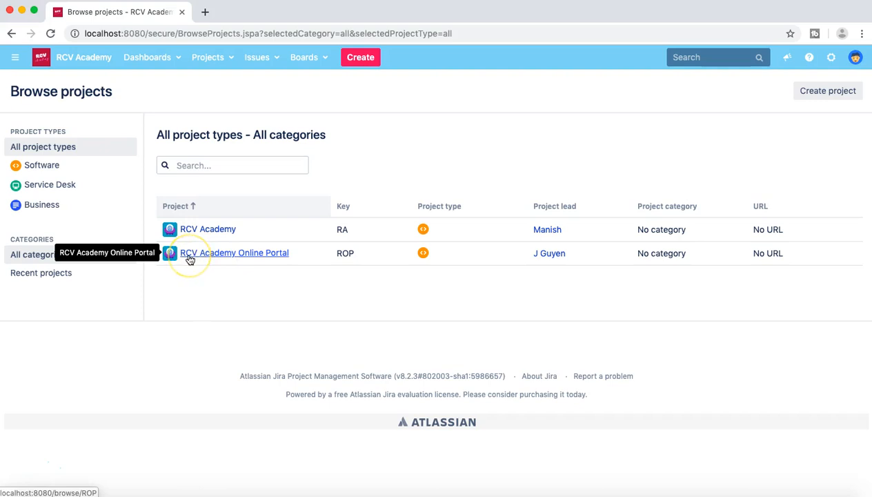
pyautogui.click(190, 259)
pyautogui.click(240, 249)
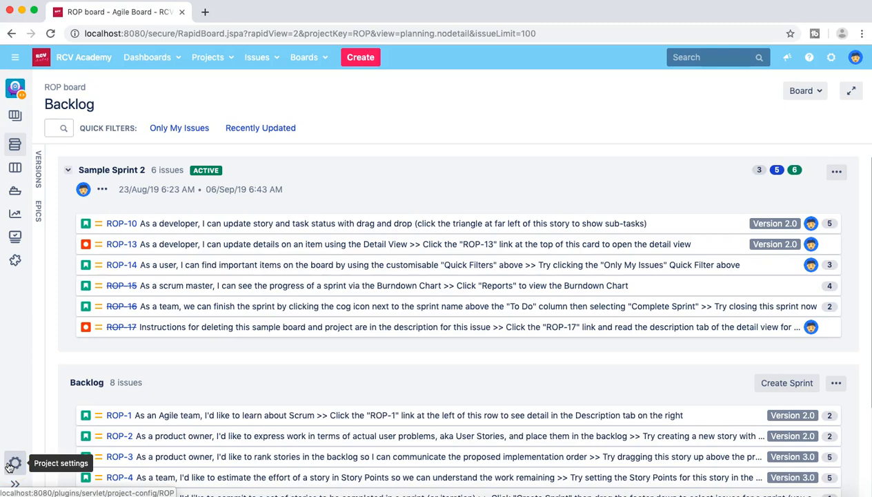
# Open Software Simplified Workflow for Project ROP from the workflows in the project's settings.
pyautogui.click(10, 465)
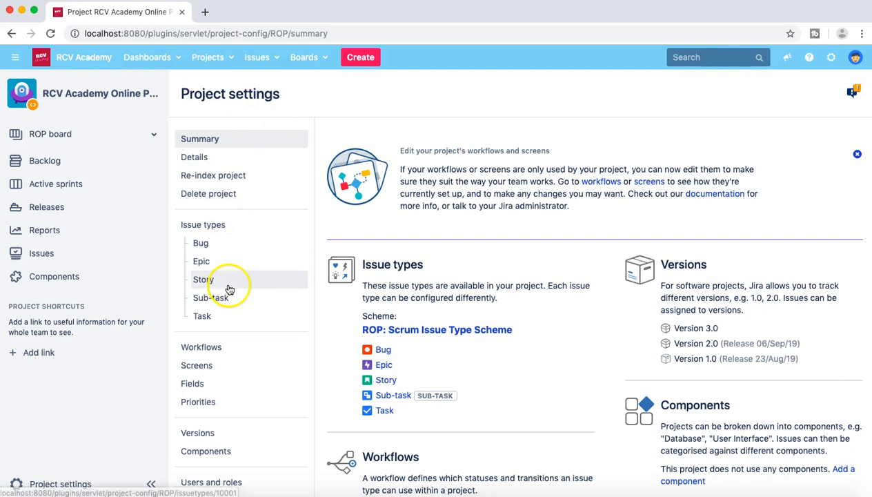
pyautogui.click(228, 349)
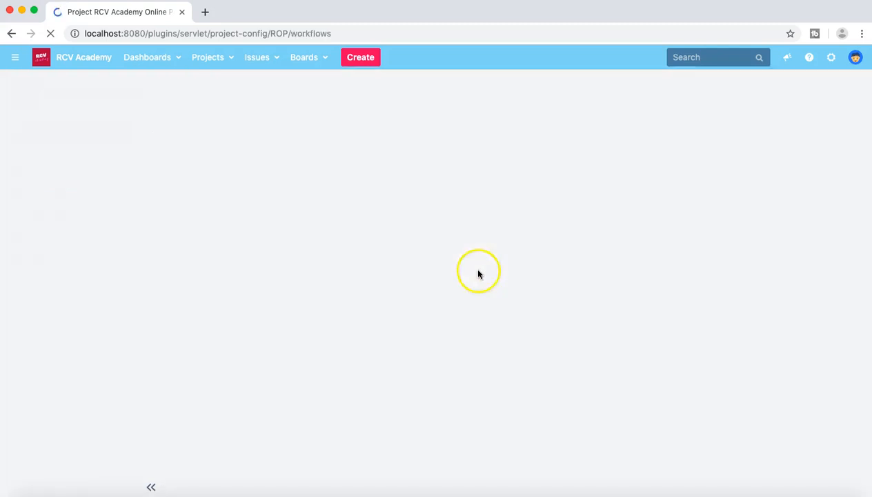
pyautogui.scroll(-3, 472, 269)
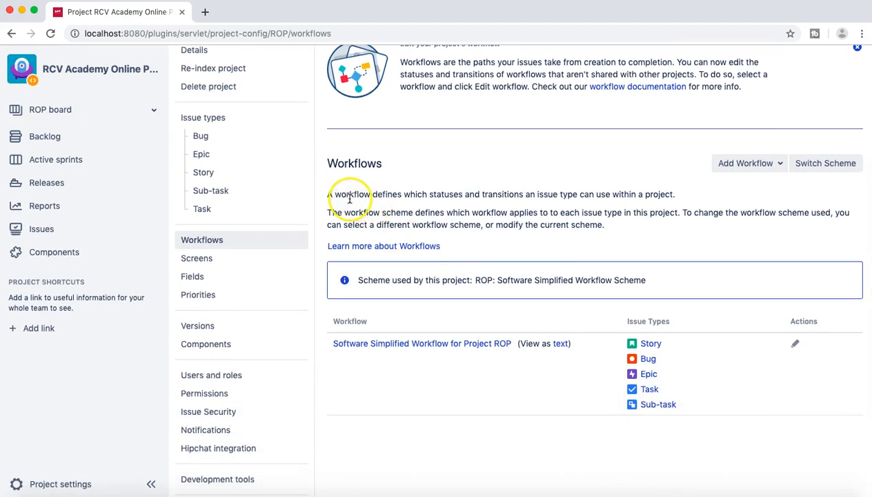
pyautogui.scroll(2, 541, 183)
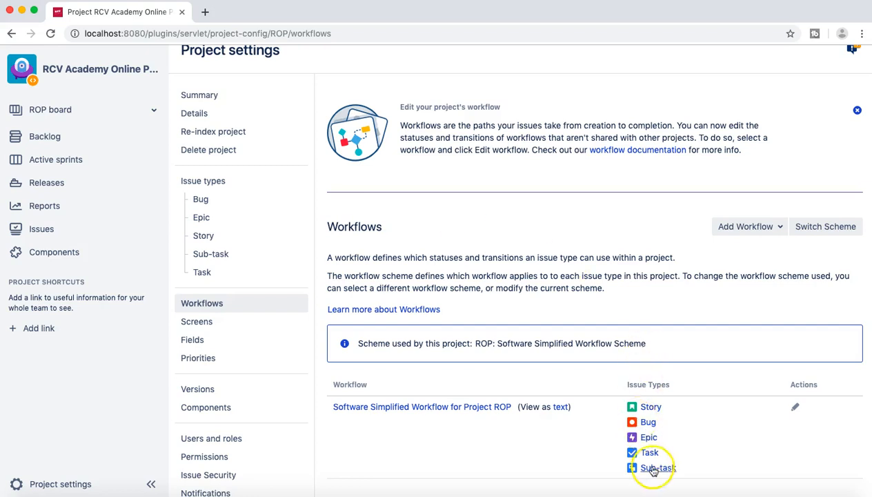
pyautogui.scroll(-1, 672, 440)
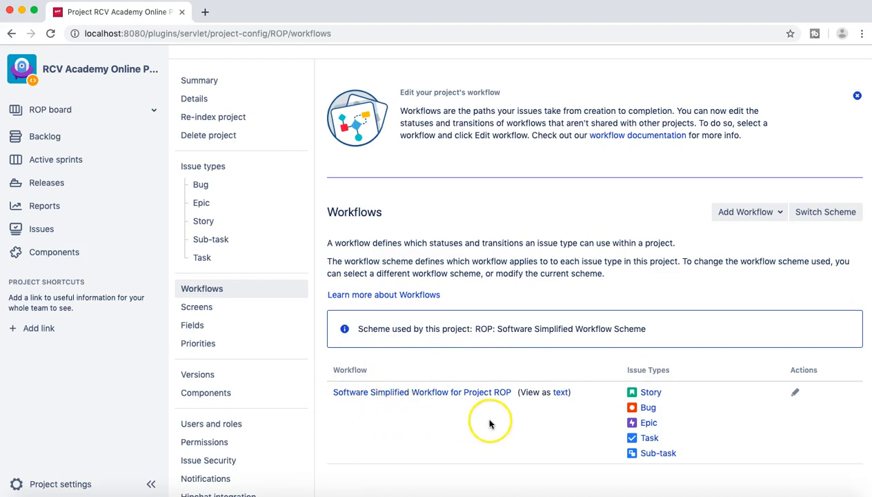
pyautogui.click(387, 393)
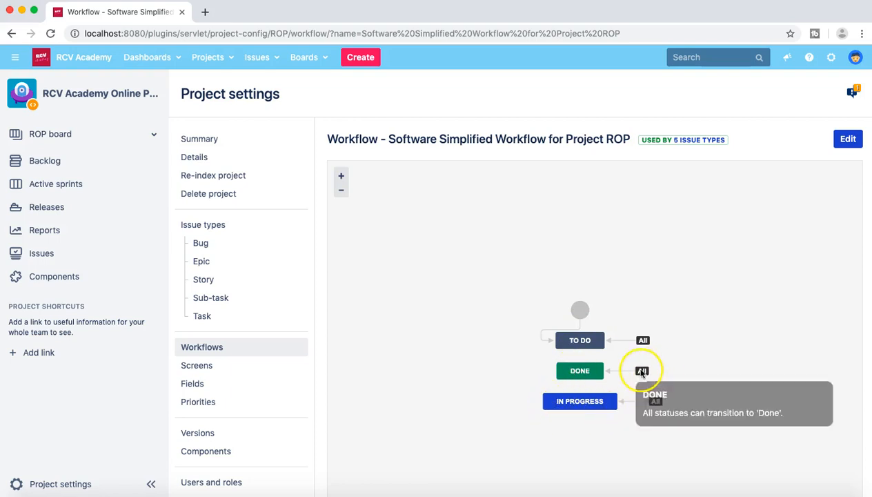
# Examine the transitions of the To Do, Done and In Progress statuses in the workflow diagram.
pyautogui.moveTo(640, 340)
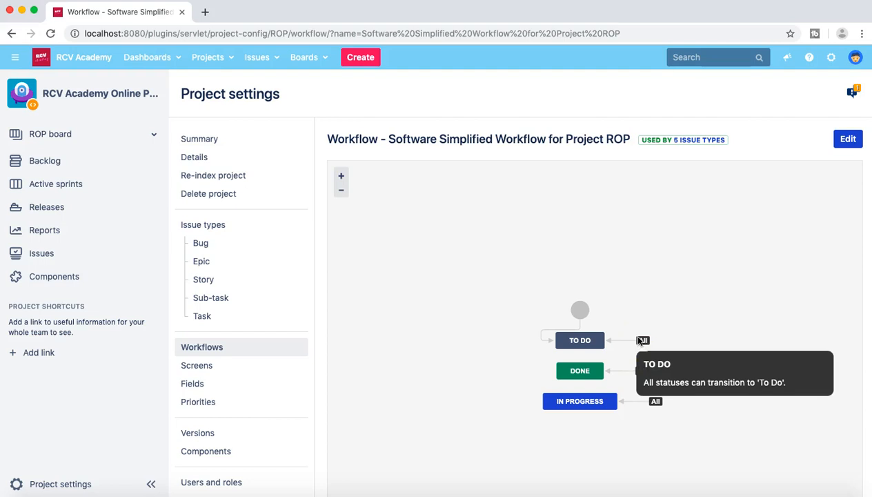
pyautogui.click(604, 340)
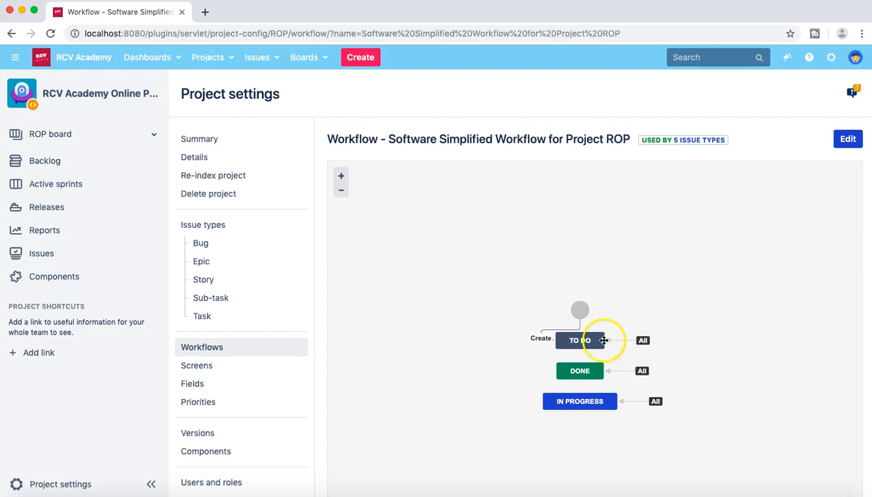
pyautogui.click(553, 365)
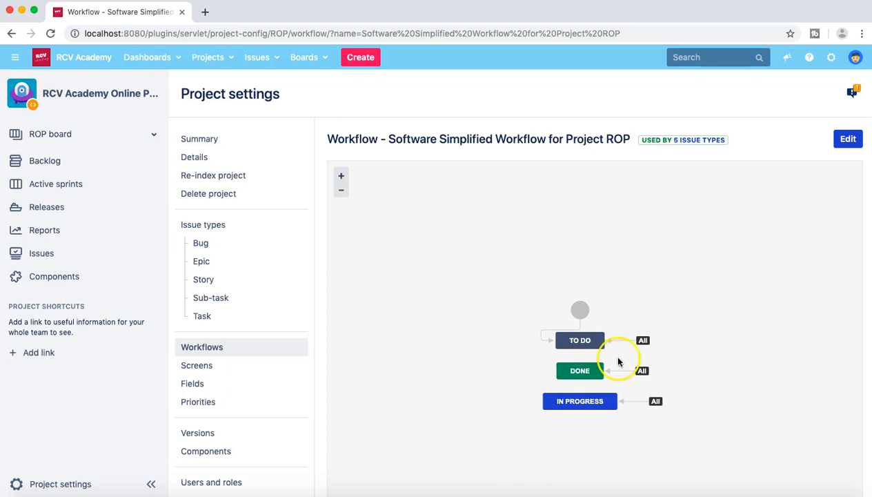
pyautogui.click(642, 341)
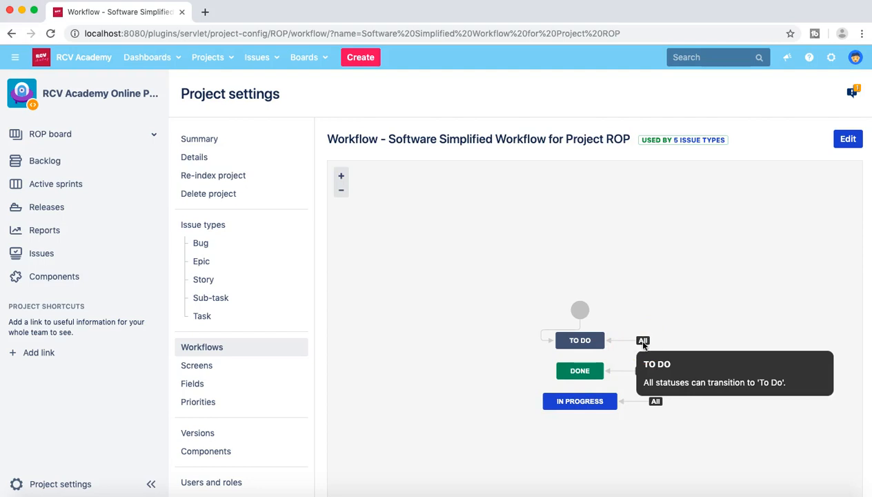
pyautogui.click(584, 340)
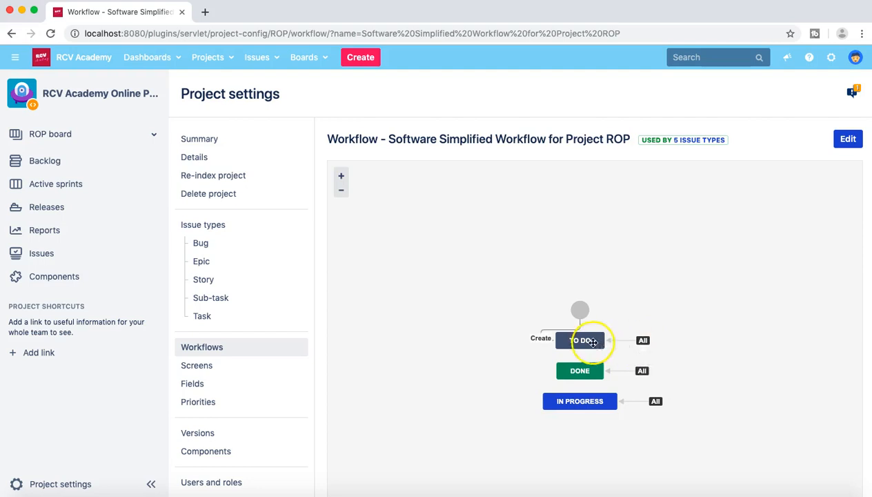
pyautogui.click(508, 318)
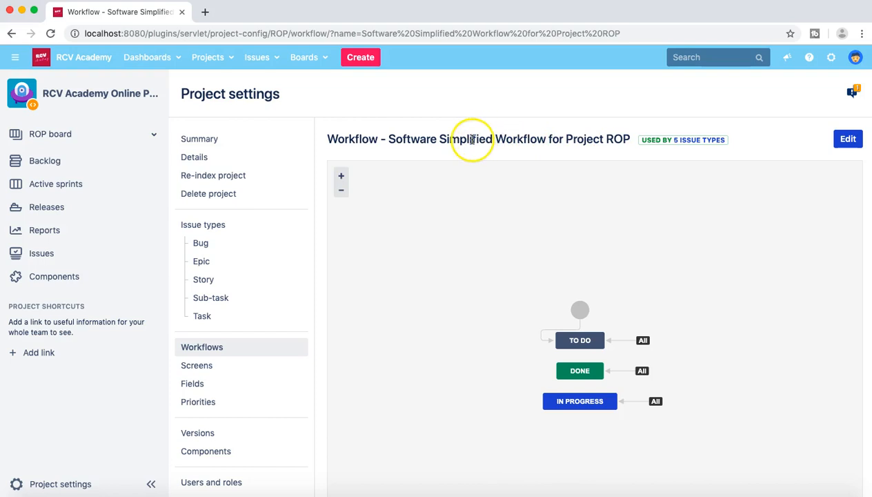
pyautogui.click(767, 135)
pyautogui.click(767, 135)
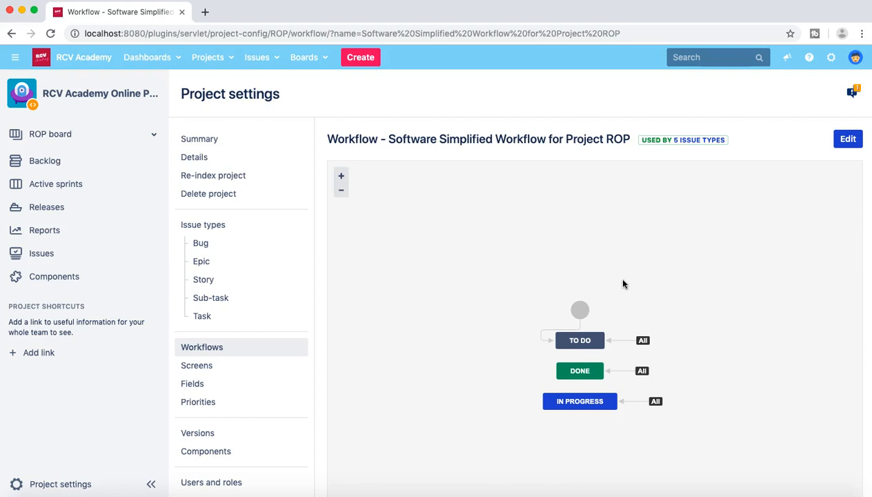
# Start editing the ROP workflow as a draft and look over the editor's diagram.
pyautogui.click(670, 213)
pyautogui.click(848, 139)
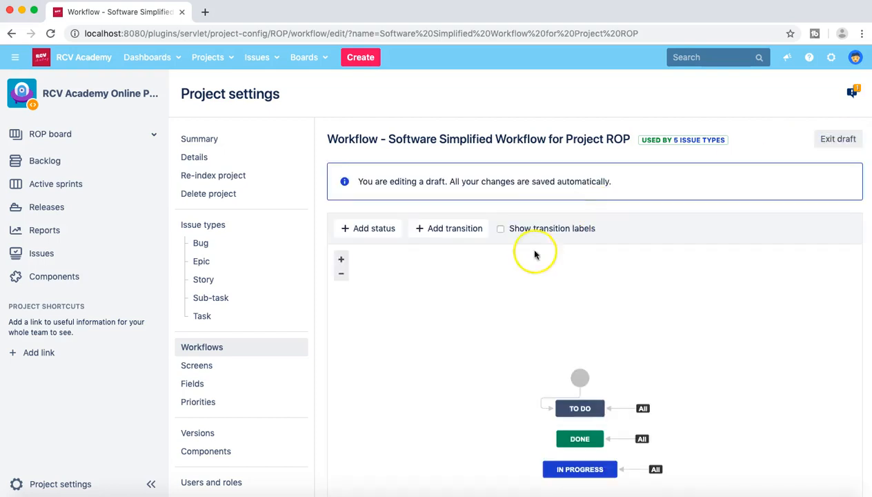
pyautogui.scroll(-2, 457, 341)
pyautogui.scroll(1, 458, 341)
pyautogui.scroll(-5, 458, 341)
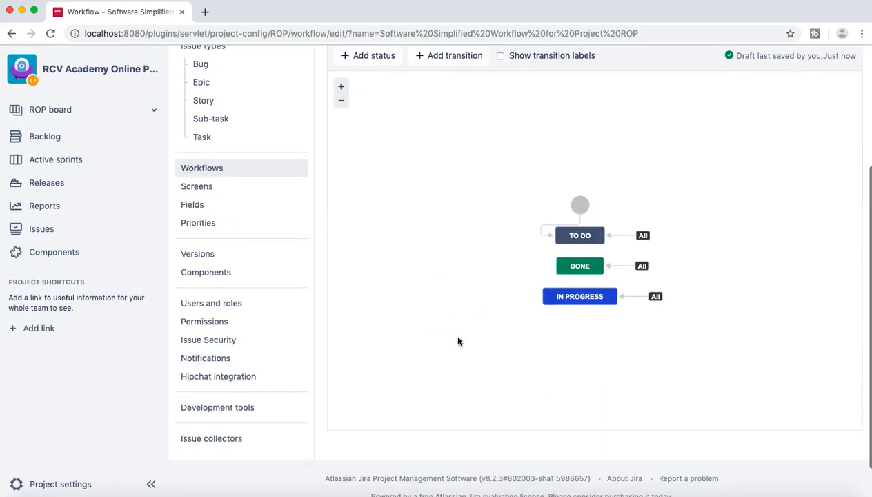
pyautogui.scroll(2, 660, 172)
pyautogui.scroll(3, 659, 172)
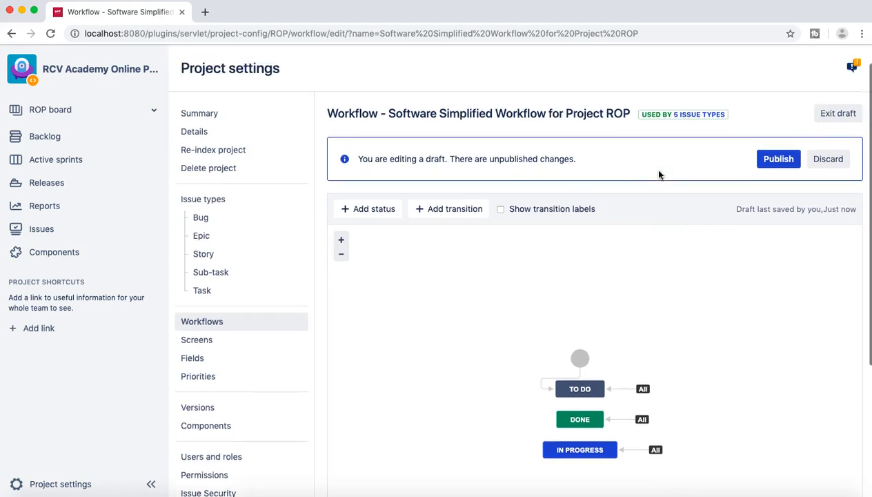
pyautogui.scroll(-1, 523, 302)
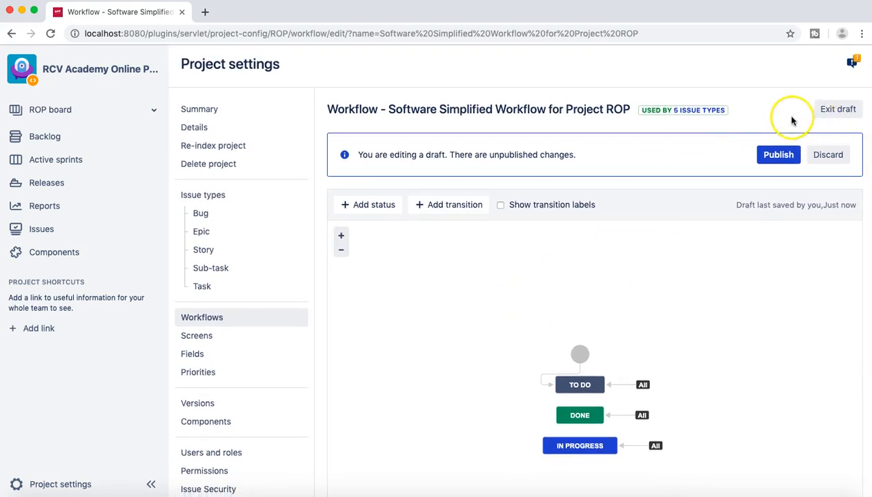
pyautogui.scroll(1, 787, 117)
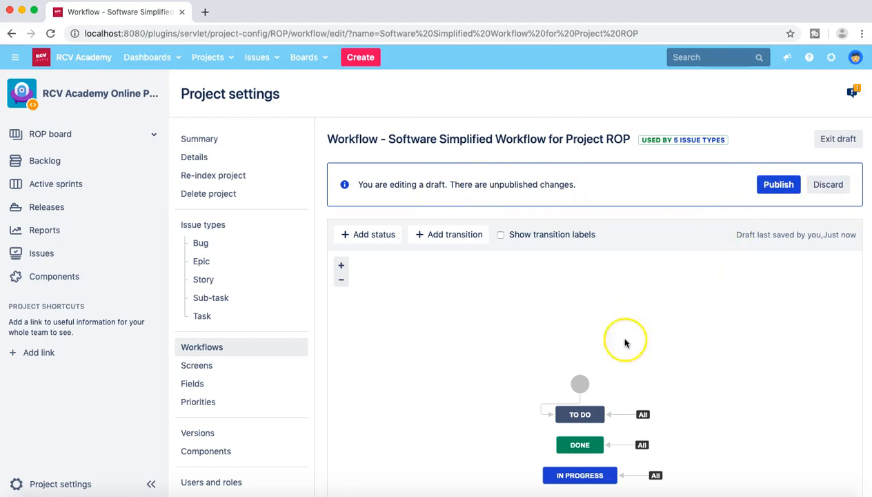
# Turn on transition labels in the draft workflow diagram.
pyautogui.scroll(-3, 648, 359)
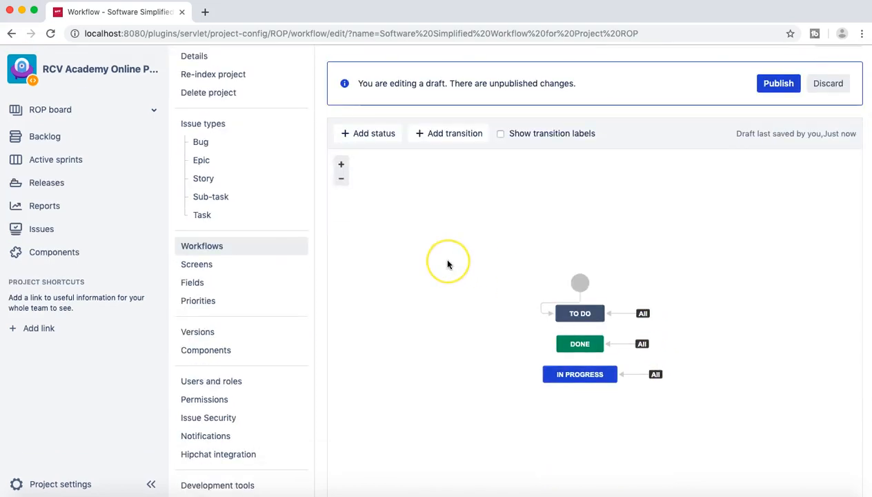
pyautogui.scroll(1, 442, 256)
pyautogui.scroll(1, 521, 222)
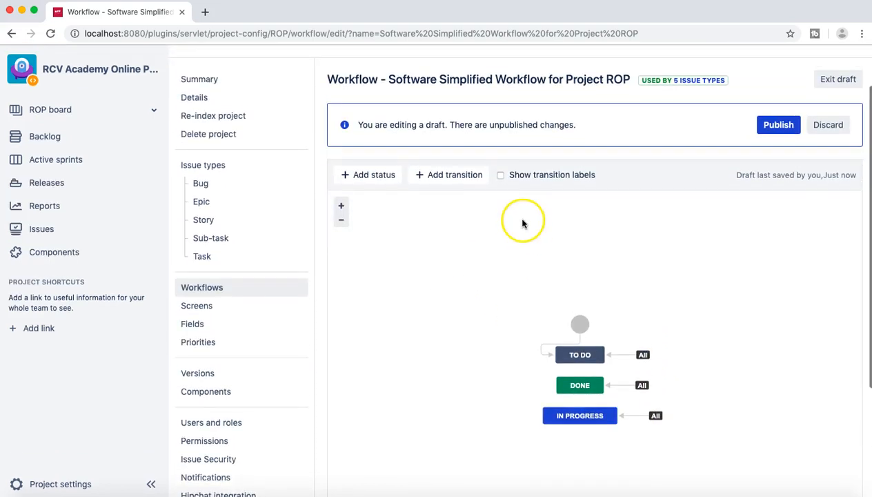
pyautogui.click(501, 184)
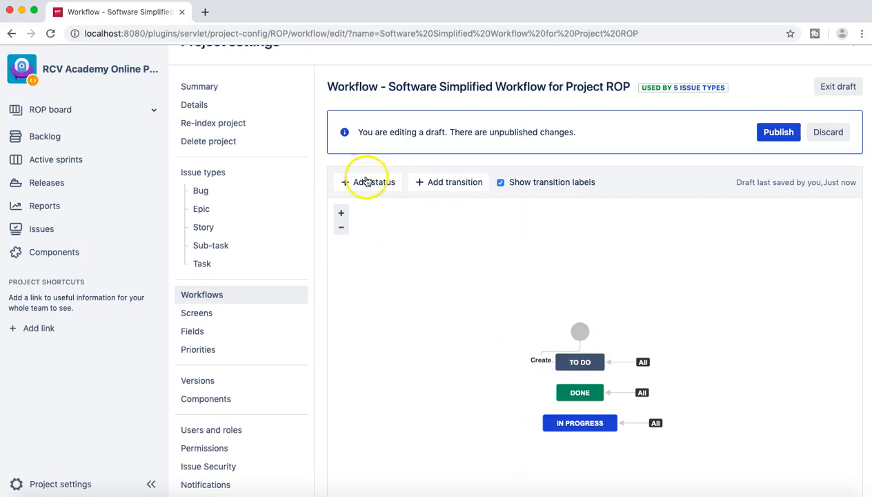
# Add the existing status Reopened to the workflow, allowing all statuses to transition to it.
pyautogui.scroll(-1, 393, 258)
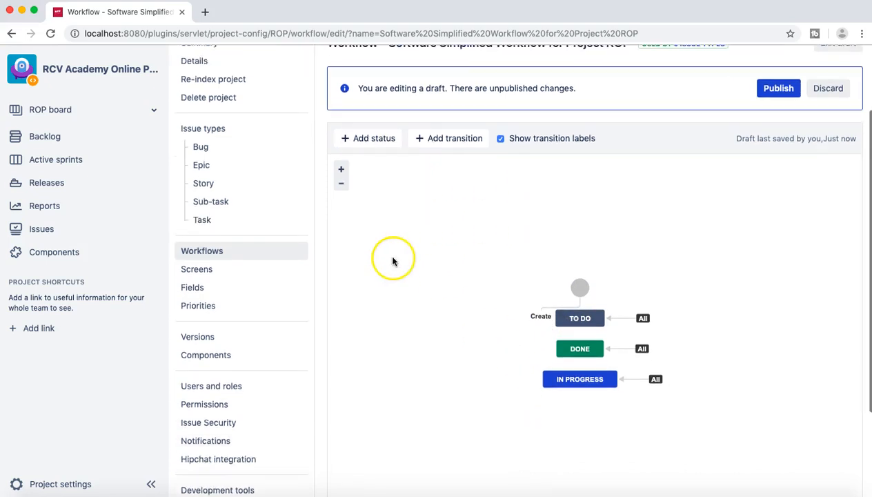
pyautogui.click(367, 144)
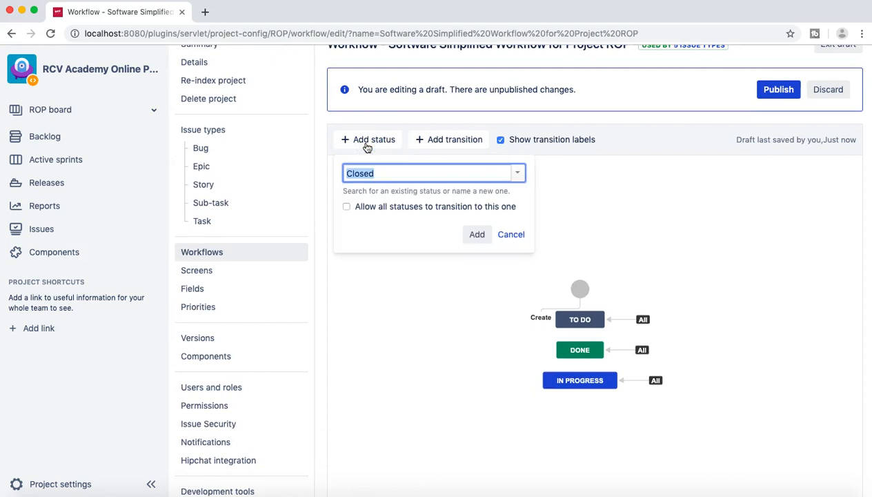
pyautogui.write('Re')
pyautogui.click(390, 193)
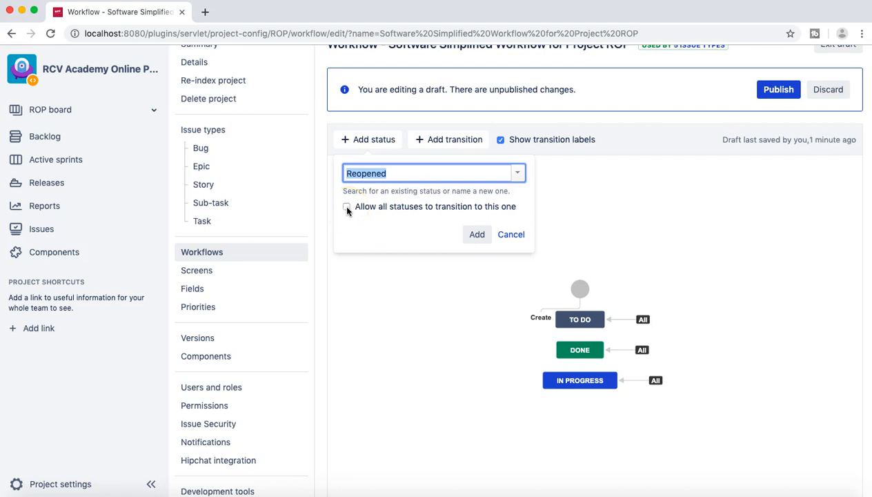
pyautogui.click(346, 207)
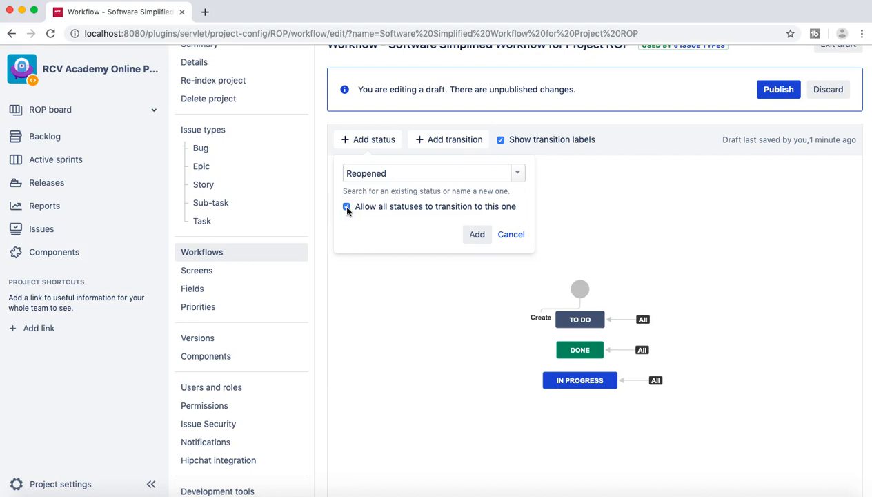
pyautogui.click(476, 236)
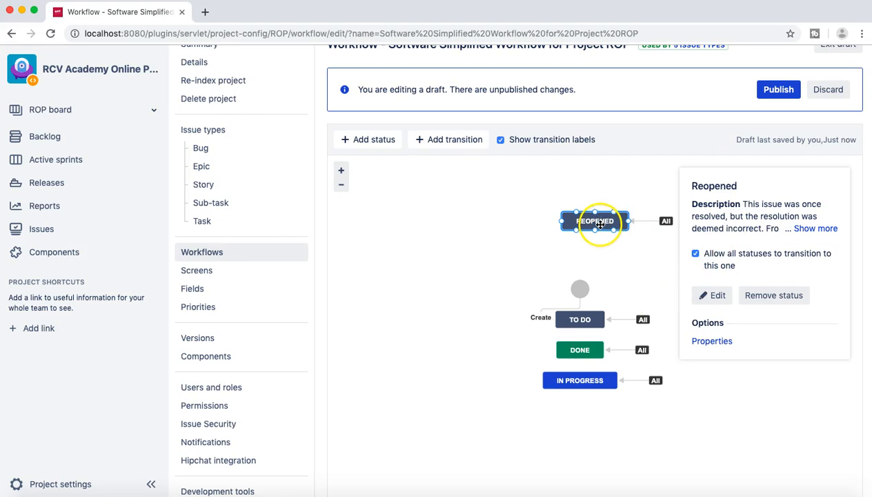
# Rearrange the diagram with the start node above and left of To Do, In Progress between To Do and Done, and Reopened left of In Progress.
pyautogui.moveTo(577, 288); pyautogui.dragTo(511, 219)
pyautogui.moveTo(578, 318); pyautogui.dragTo(579, 280)
pyautogui.click(579, 345)
pyautogui.moveTo(578, 345); pyautogui.dragTo(580, 327)
pyautogui.moveTo(579, 380); pyautogui.dragTo(495, 343)
pyautogui.moveTo(581, 328); pyautogui.dragTo(594, 421)
pyautogui.moveTo(525, 343); pyautogui.dragTo(607, 342)
pyautogui.moveTo(605, 220); pyautogui.dragTo(483, 347)
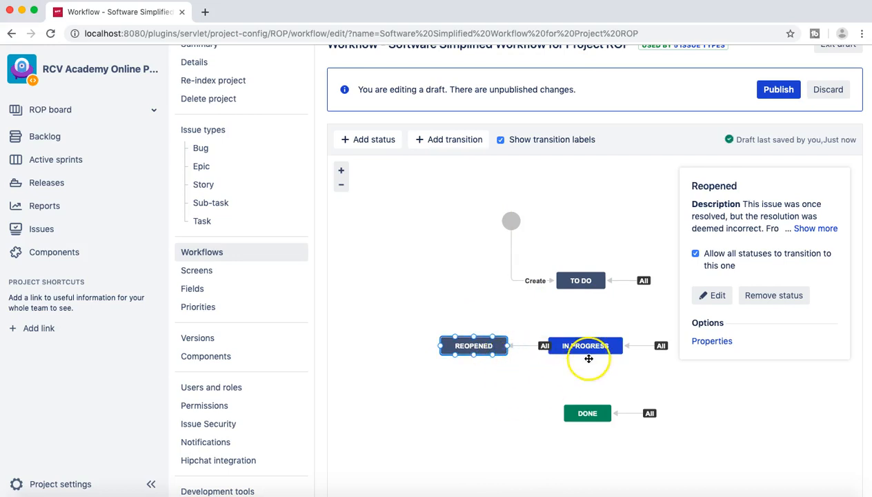
# Nudge the In Progress, To Do and Done statuses so they line up in one vertical column.
pyautogui.click(585, 350)
pyautogui.moveTo(585, 350); pyautogui.dragTo(593, 350)
pyautogui.moveTo(584, 279); pyautogui.dragTo(591, 280)
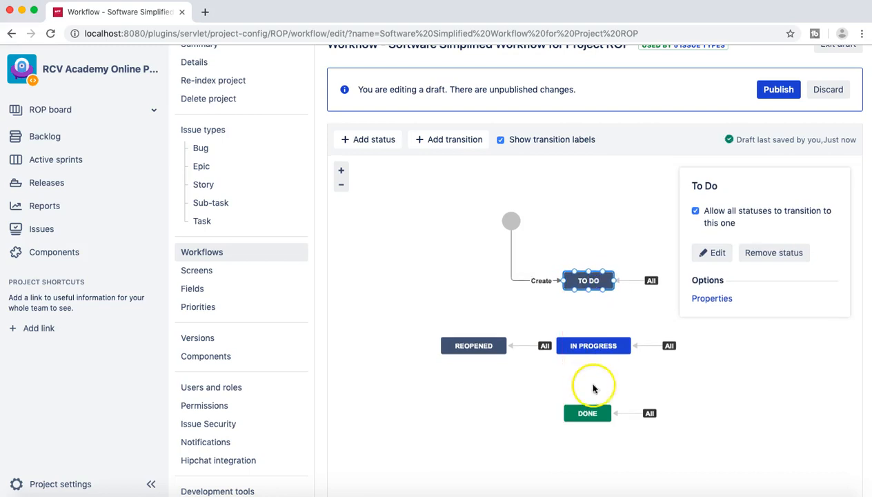
pyautogui.moveTo(594, 418); pyautogui.dragTo(598, 414)
pyautogui.click(714, 366)
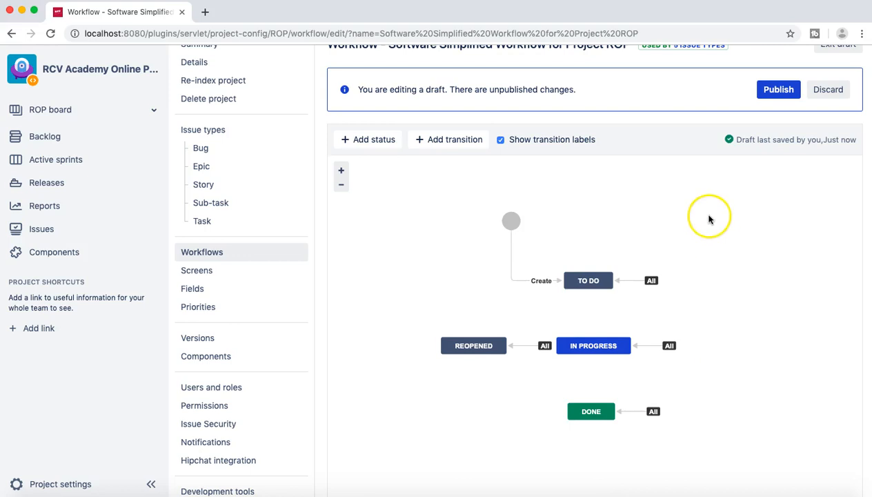
pyautogui.scroll(1, 807, 189)
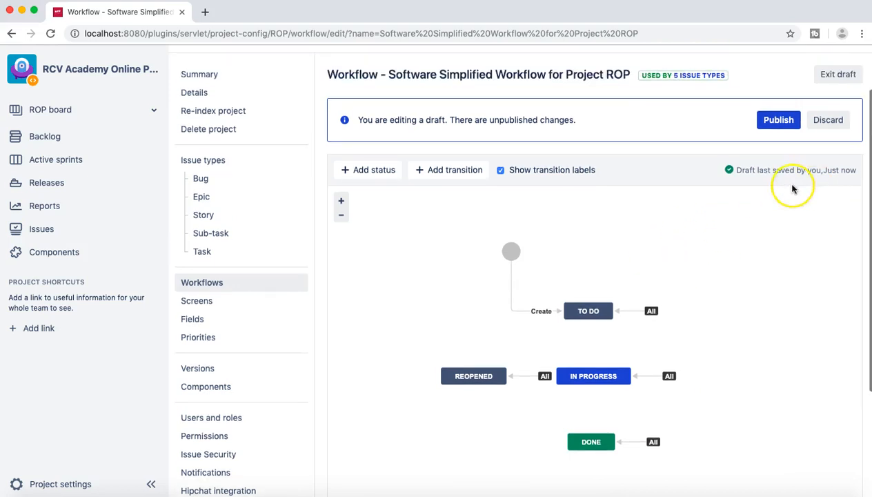
pyautogui.click(775, 122)
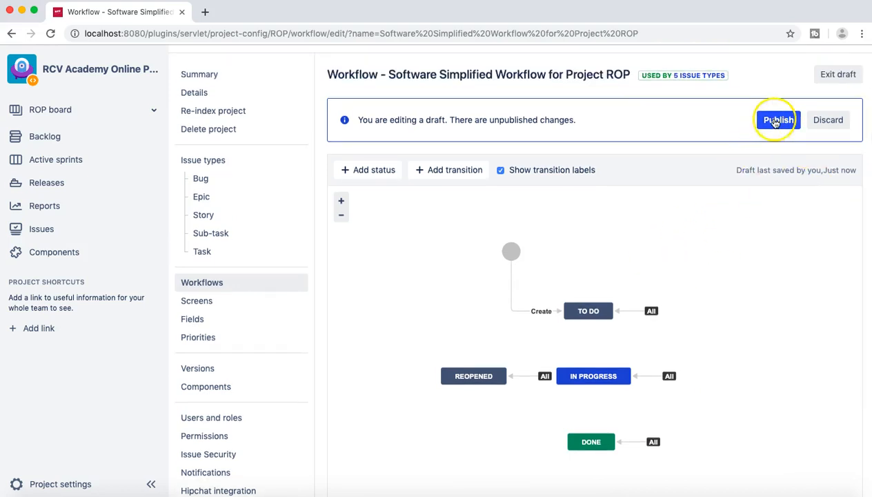
pyautogui.scroll(1, 736, 300)
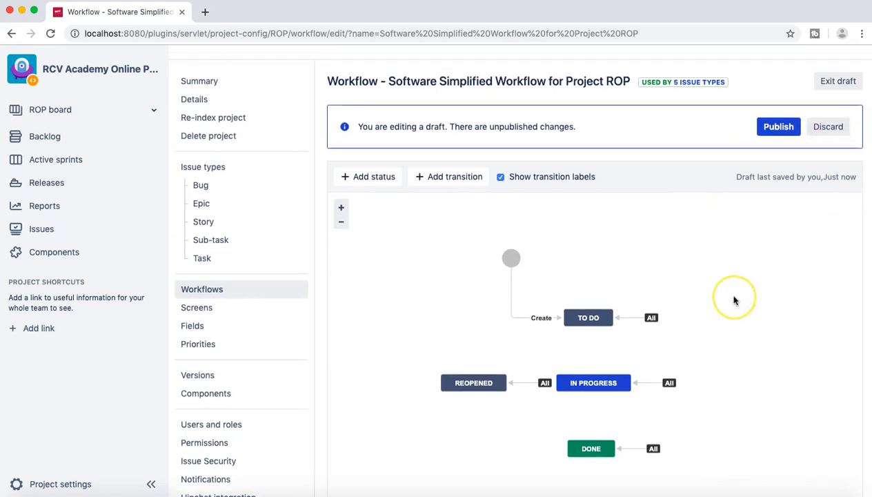
# Publish the draft of the Software Simplified Workflow for Project ROP.
pyautogui.scroll(2, 732, 298)
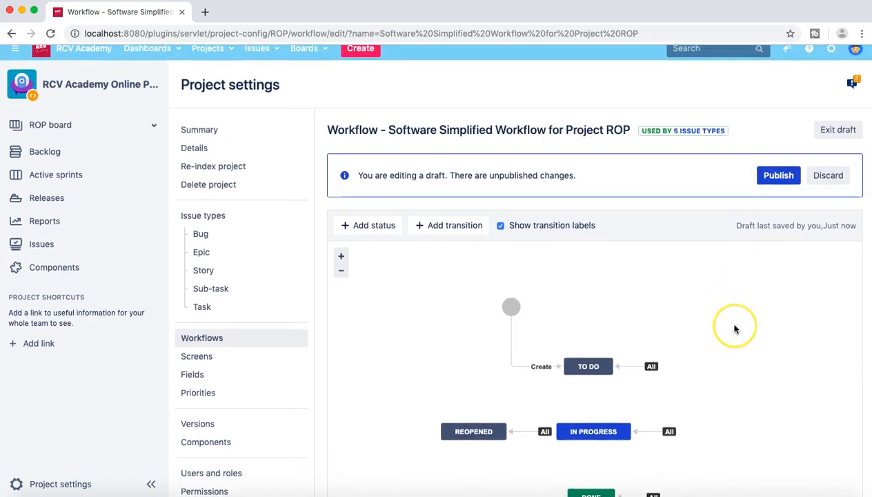
pyautogui.scroll(-3, 735, 328)
pyautogui.scroll(1, 733, 327)
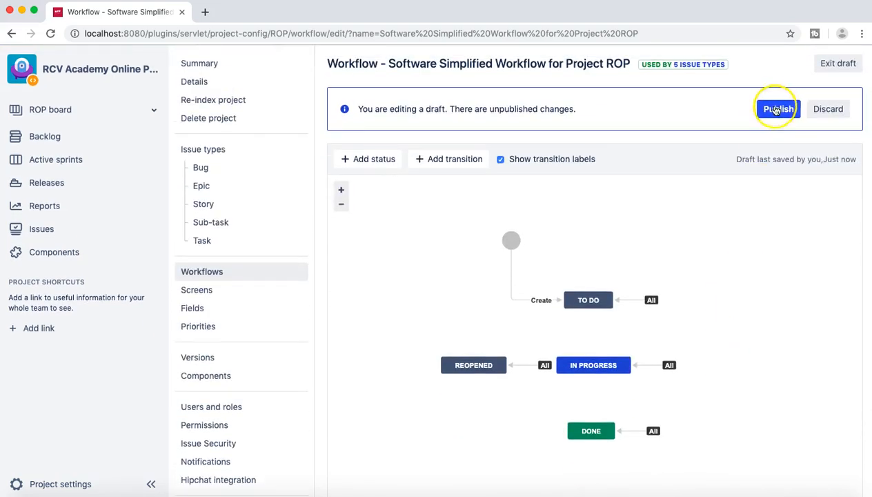
pyautogui.click(777, 110)
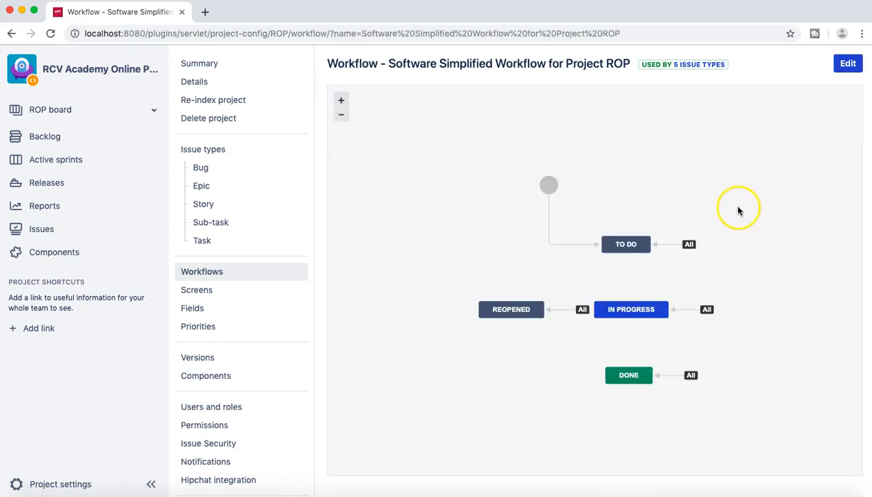
# Check which issue types in the project use the published workflow, and close the list.
pyautogui.scroll(1, 642, 178)
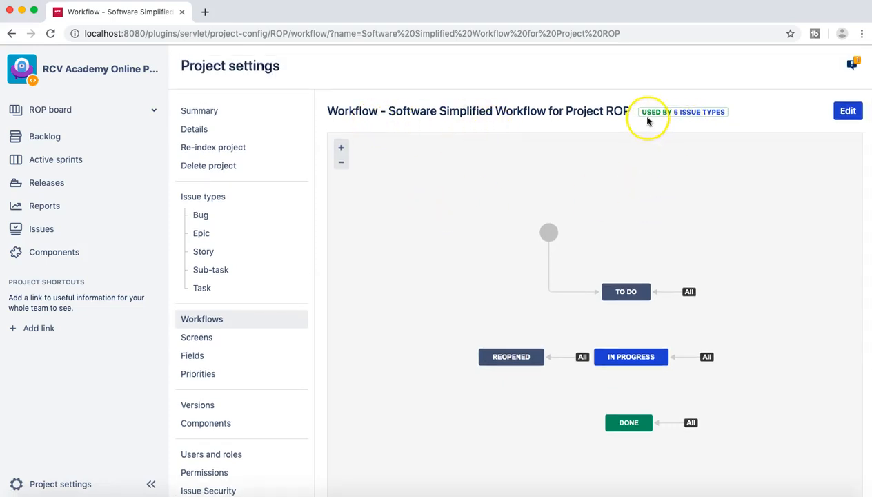
pyautogui.click(698, 114)
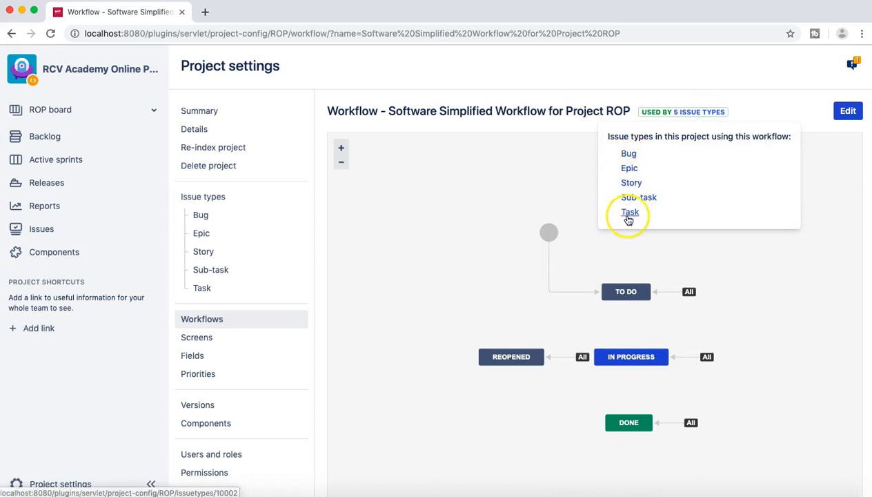
pyautogui.click(623, 160)
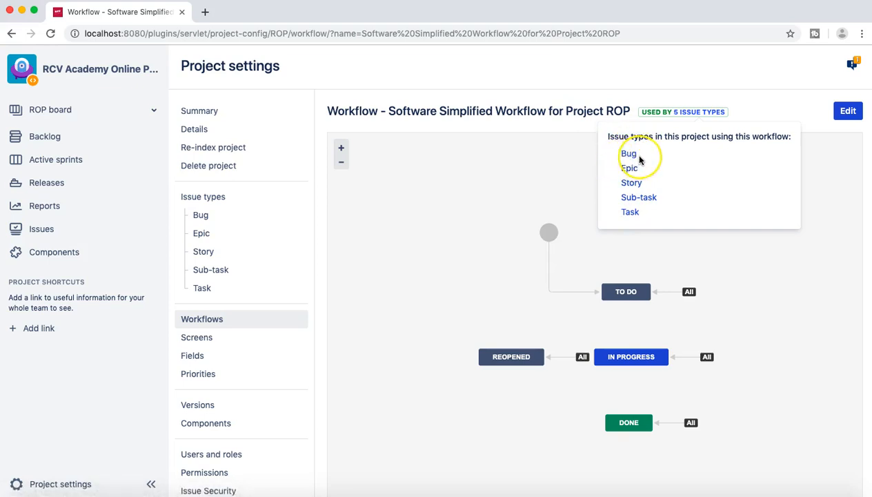
pyautogui.click(627, 155)
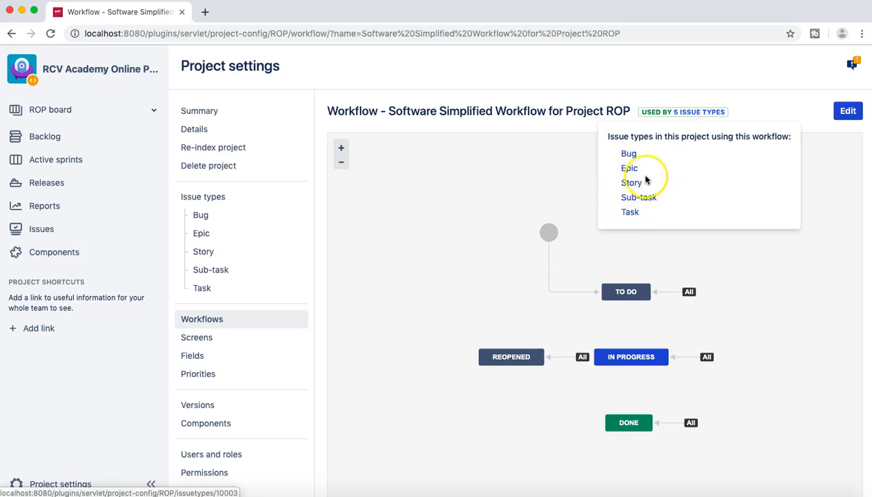
pyautogui.click(572, 162)
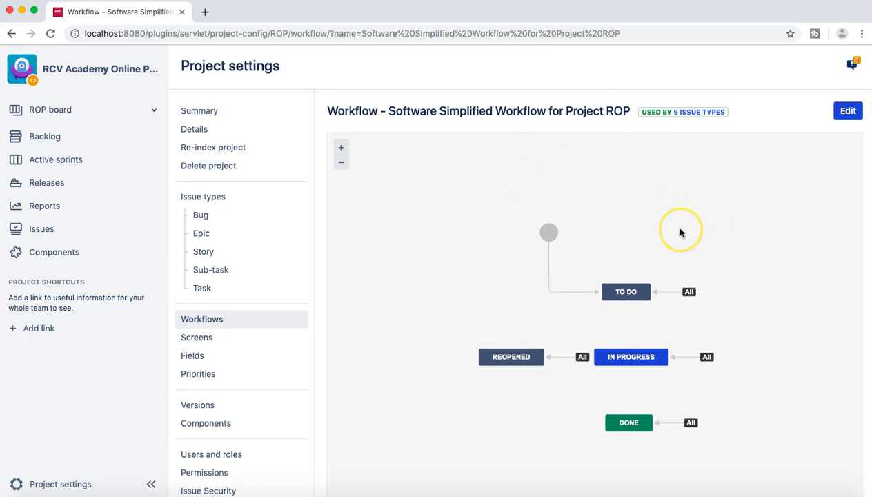
# Open the project's workflow list, view the Software Simplified Workflow as text to check its statuses, and close it.
pyautogui.scroll(-3, 680, 233)
pyautogui.scroll(3, 680, 233)
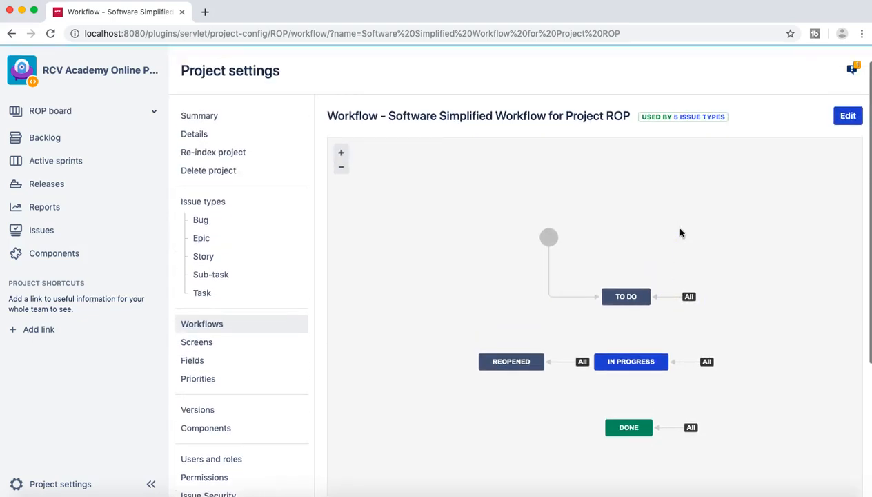
pyautogui.scroll(-4, 619, 200)
pyautogui.scroll(1, 282, 236)
pyautogui.click(231, 197)
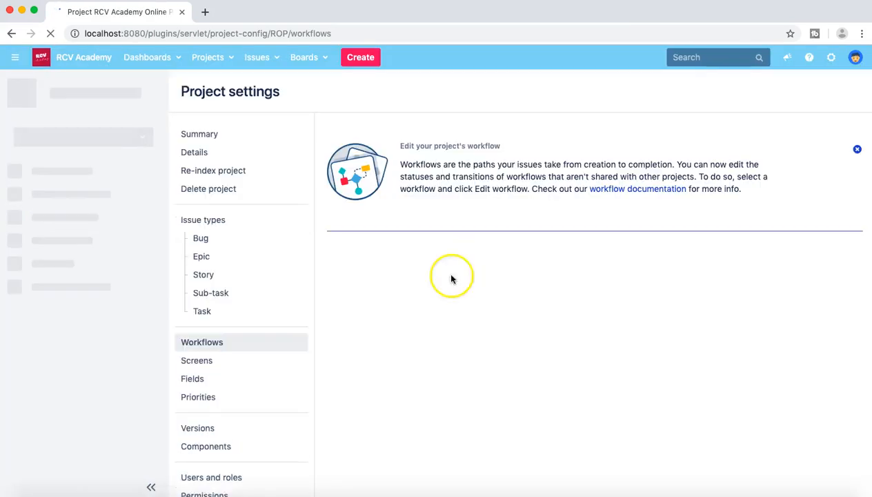
pyautogui.scroll(-3, 450, 311)
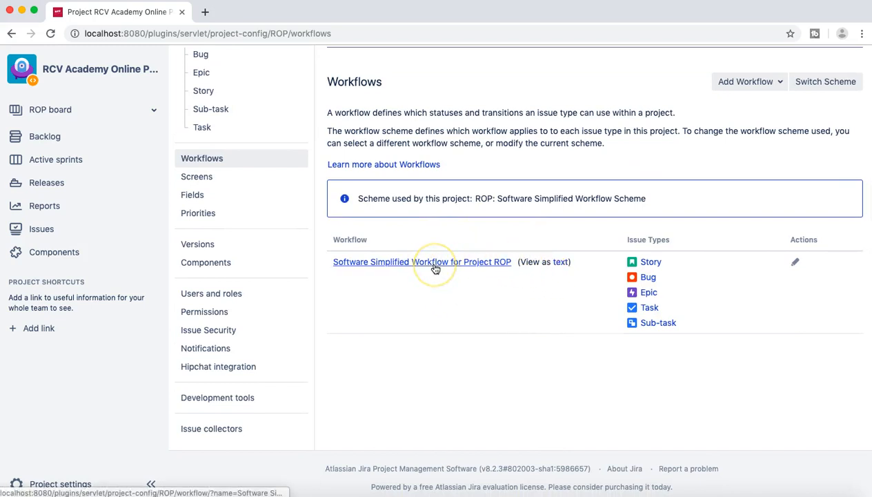
pyautogui.click(561, 263)
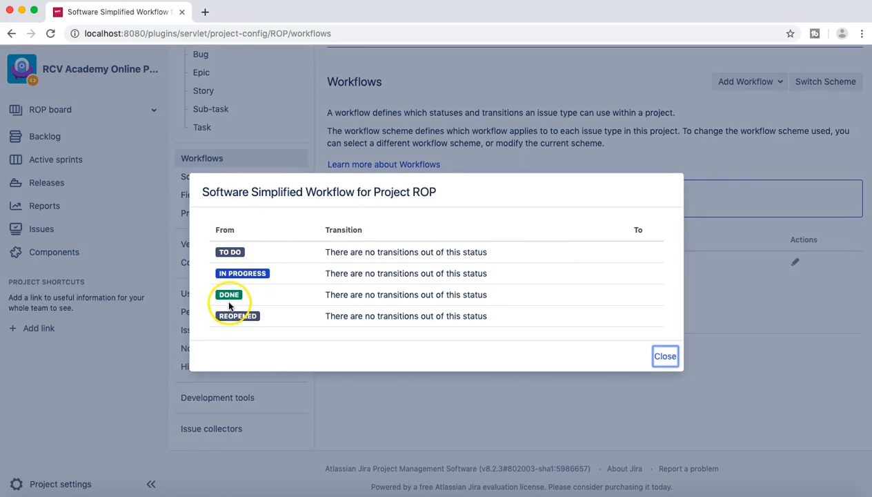
pyautogui.moveTo(236, 316)
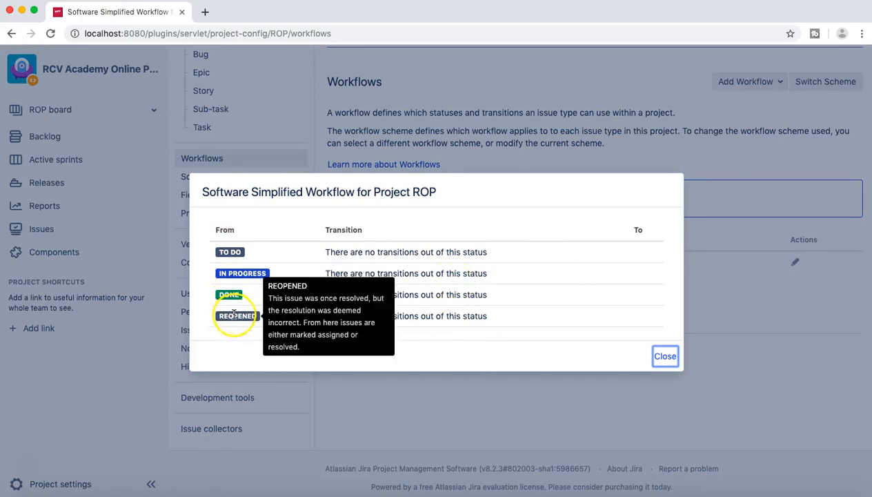
pyautogui.click(665, 357)
# Create a Story with the summary "test issue" in the RCV Academy Online Portal project and open it.
pyautogui.scroll(2, 729, 280)
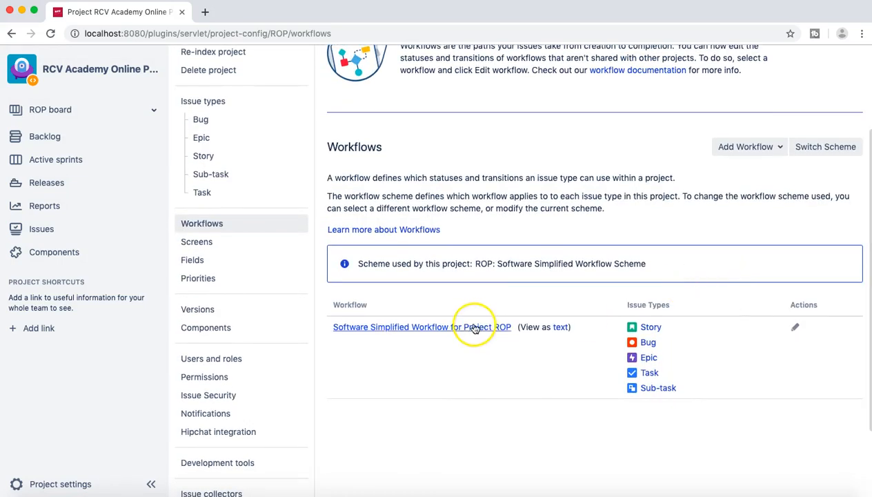
pyautogui.scroll(3, 417, 383)
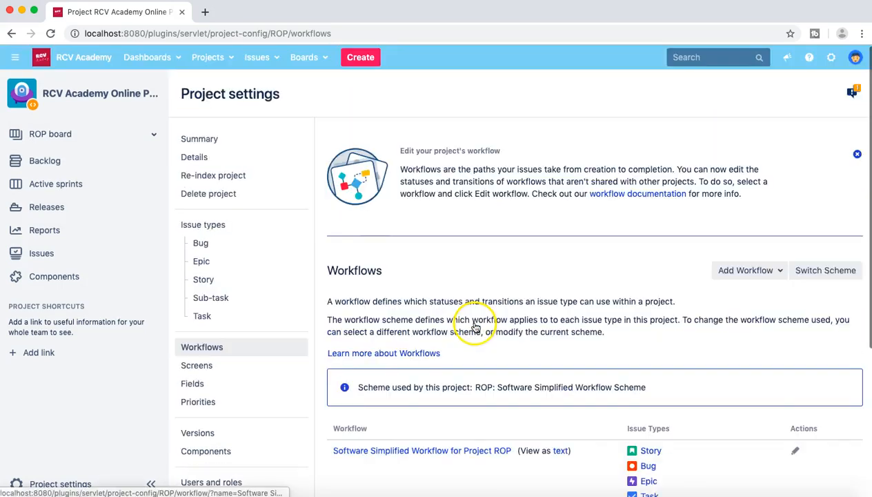
pyautogui.click(362, 61)
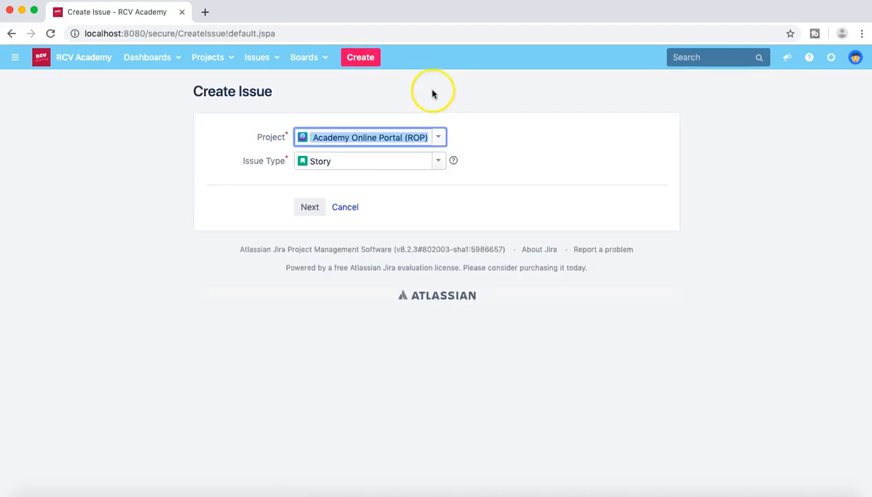
pyautogui.click(311, 209)
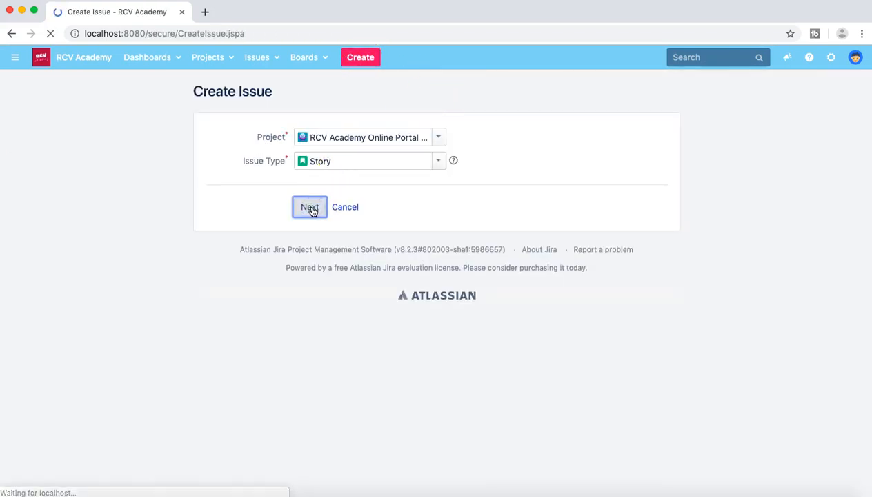
pyautogui.click(322, 179)
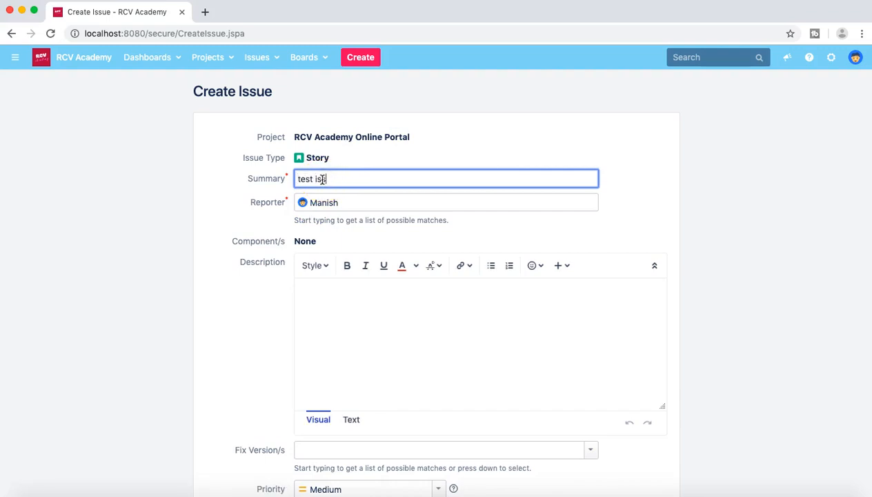
pyautogui.click(249, 340)
pyautogui.scroll(-10, 249, 341)
pyautogui.click(287, 414)
pyautogui.click(314, 386)
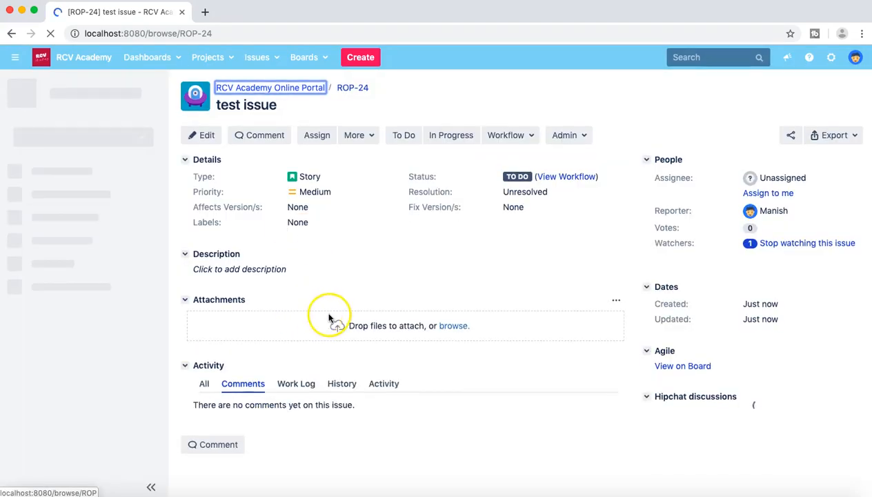
# Check the additional workflow transitions offered for the test issue without choosing one.
pyautogui.click(535, 137)
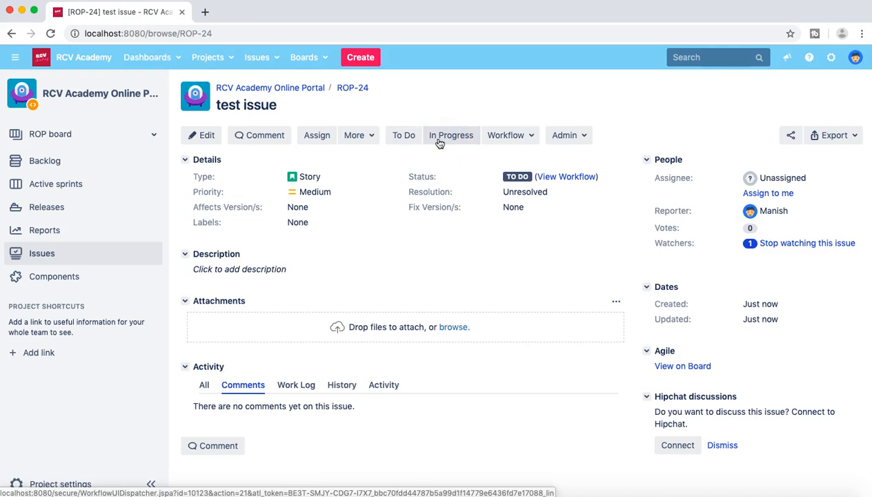
pyautogui.click(529, 141)
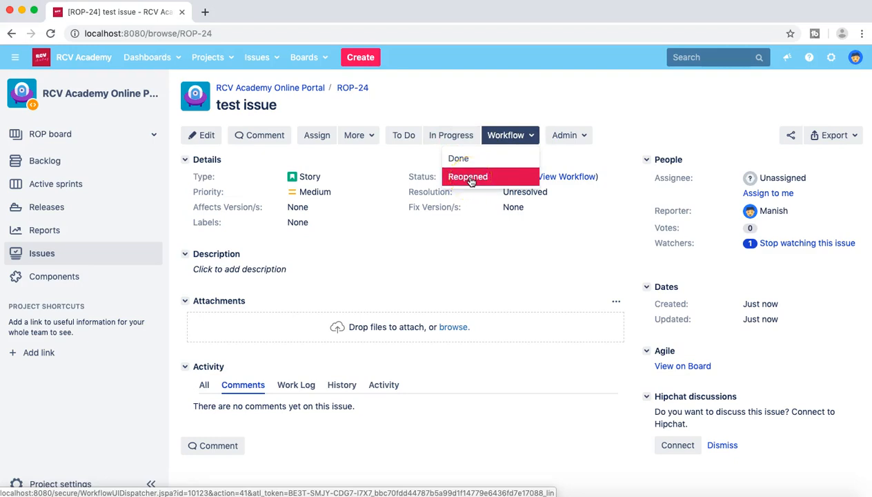
pyautogui.click(479, 101)
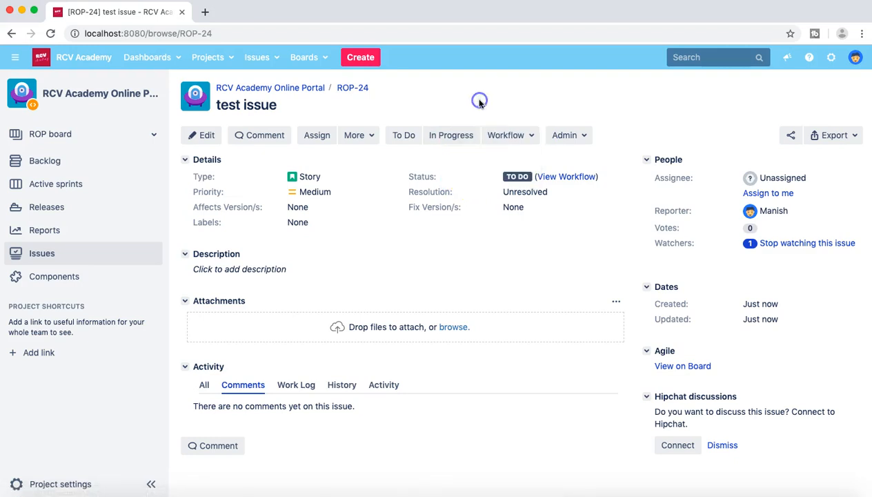
# Transition the test issue to In Progress and check its current status in the workflow diagram.
pyautogui.click(448, 137)
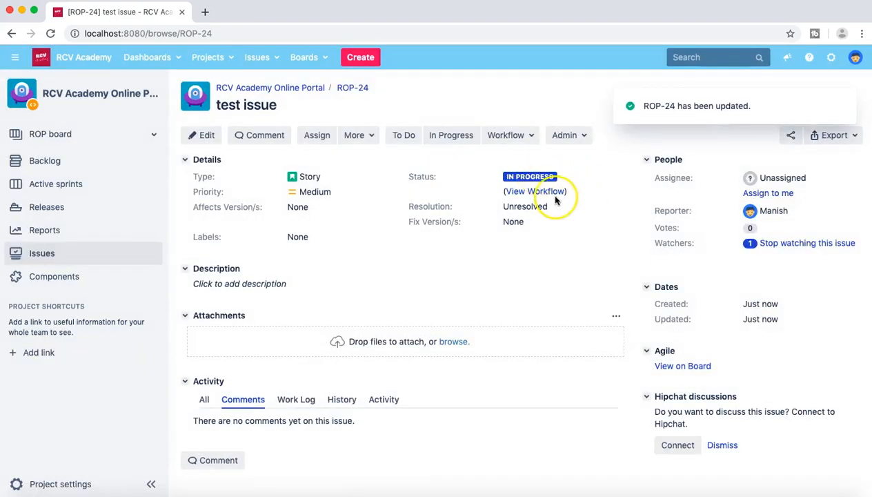
pyautogui.click(549, 193)
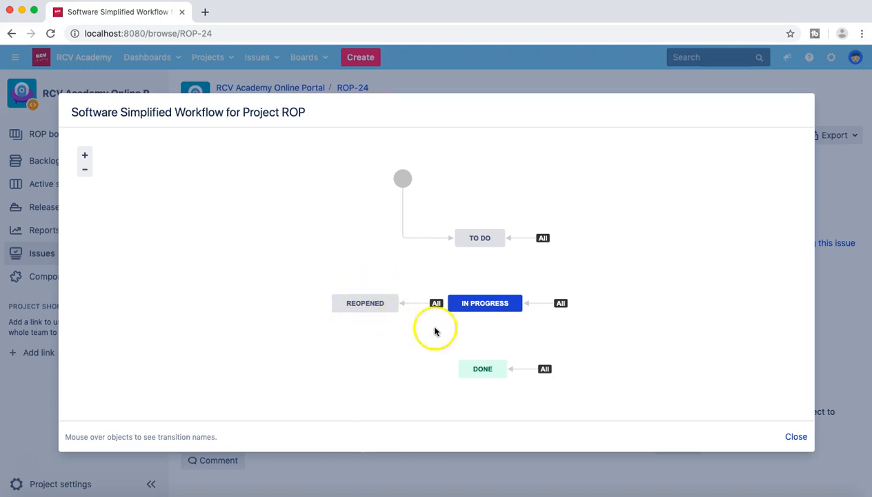
pyautogui.click(796, 436)
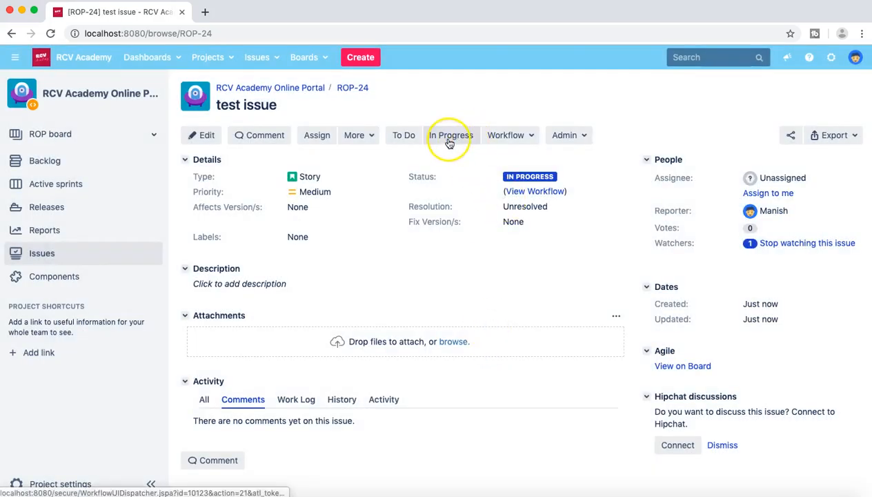
# Move the test issue through Done to Reopened, and check its current status in the workflow diagram.
pyautogui.click(533, 137)
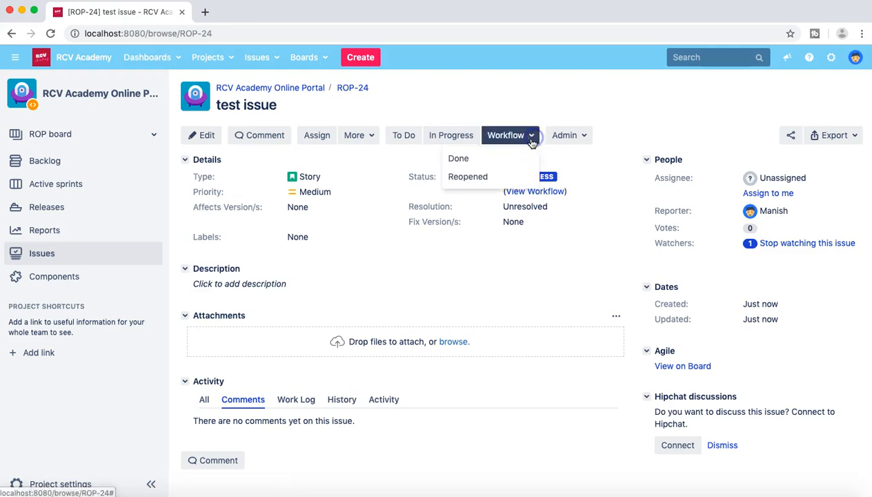
pyautogui.click(503, 163)
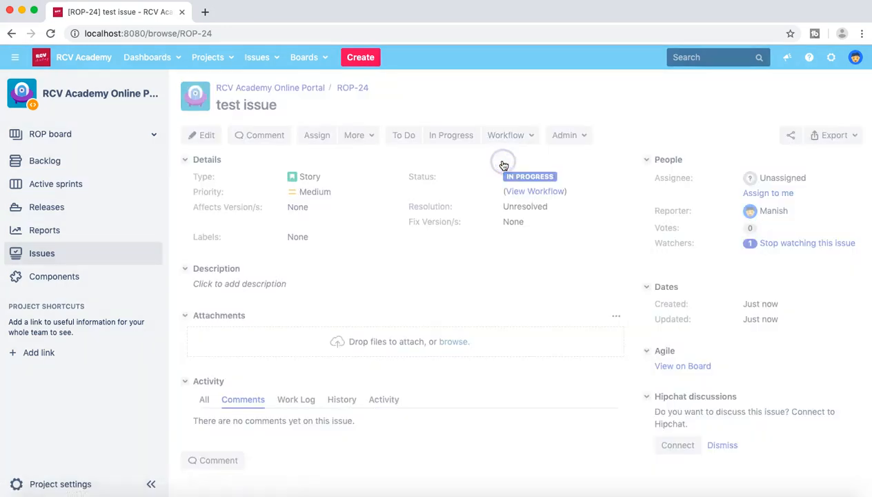
pyautogui.click(533, 138)
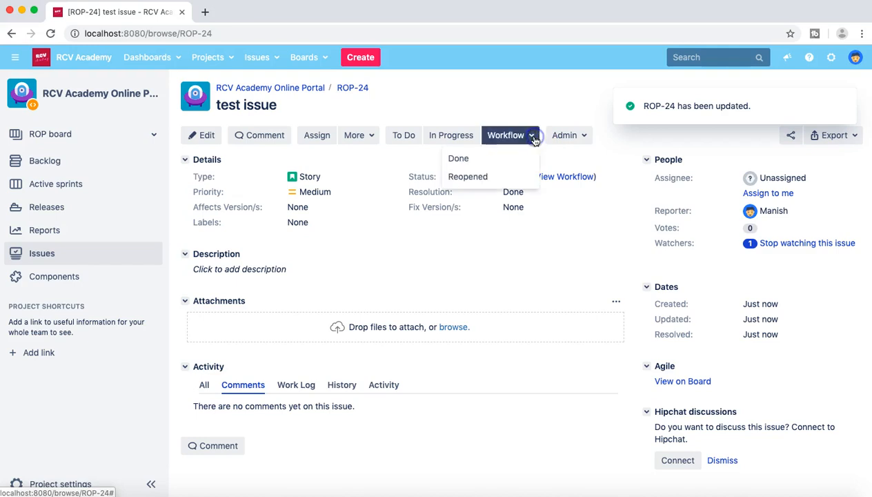
pyautogui.click(493, 177)
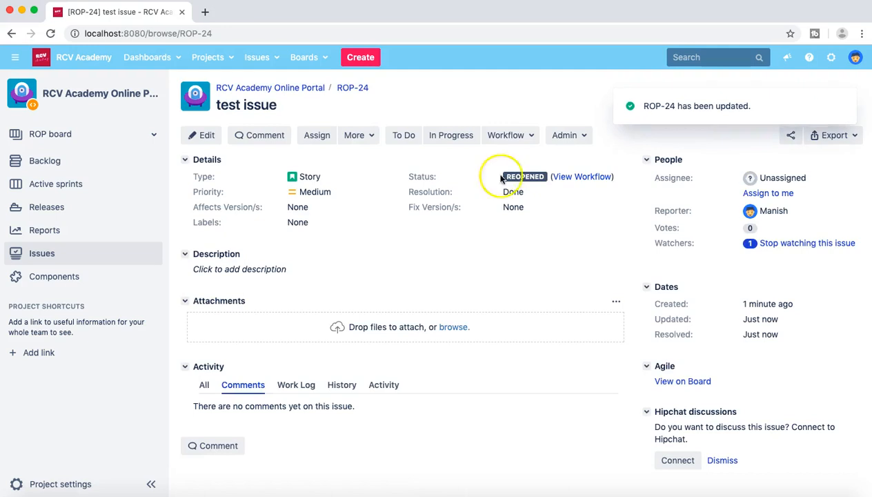
pyautogui.click(575, 183)
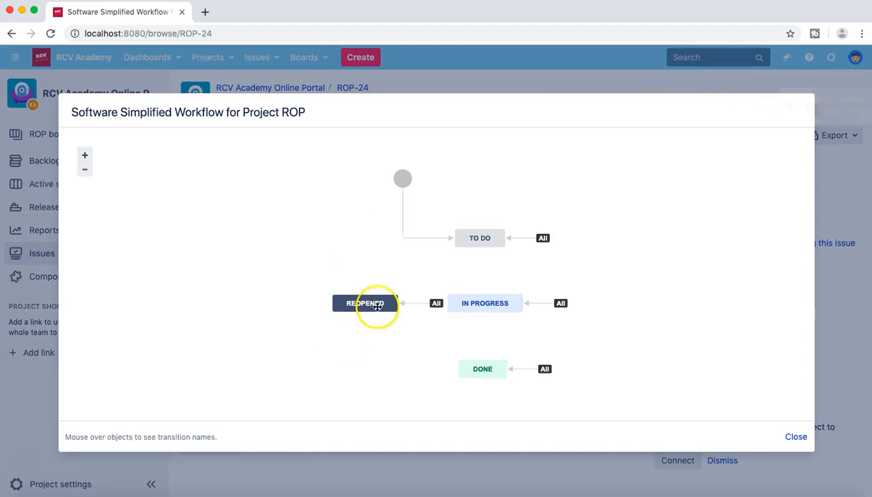
pyautogui.click(795, 434)
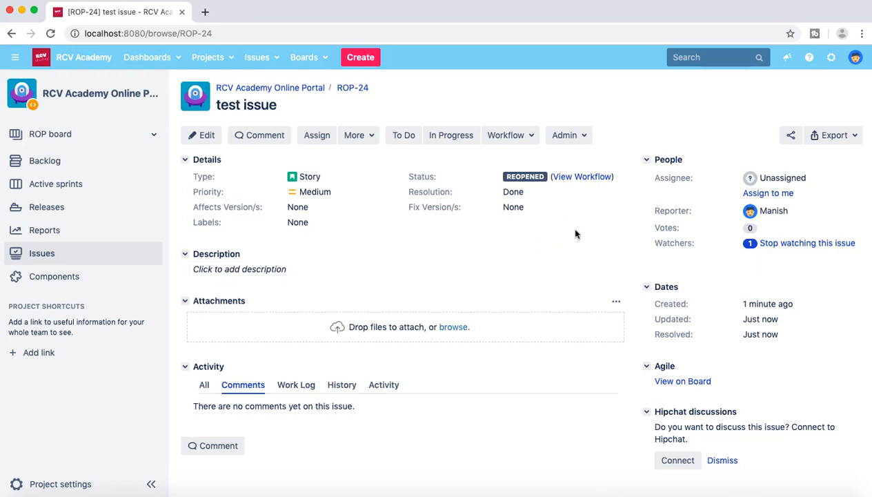
# Return to the Workflows page of the project settings and look over the workflow scheme and its workflow.
pyautogui.click(77, 483)
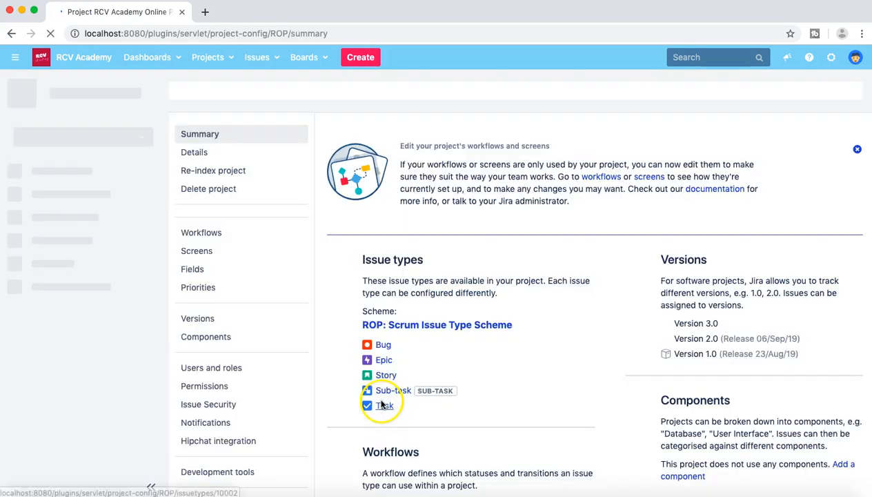
pyautogui.scroll(-3, 491, 298)
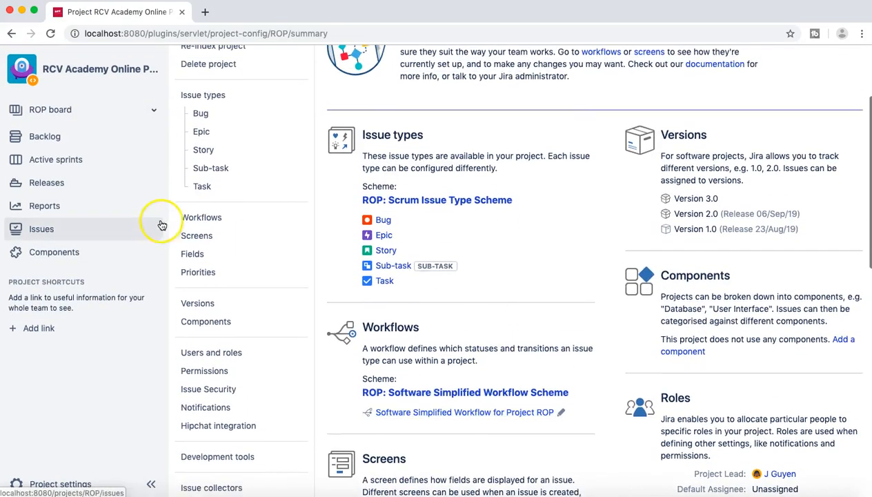
pyautogui.click(163, 216)
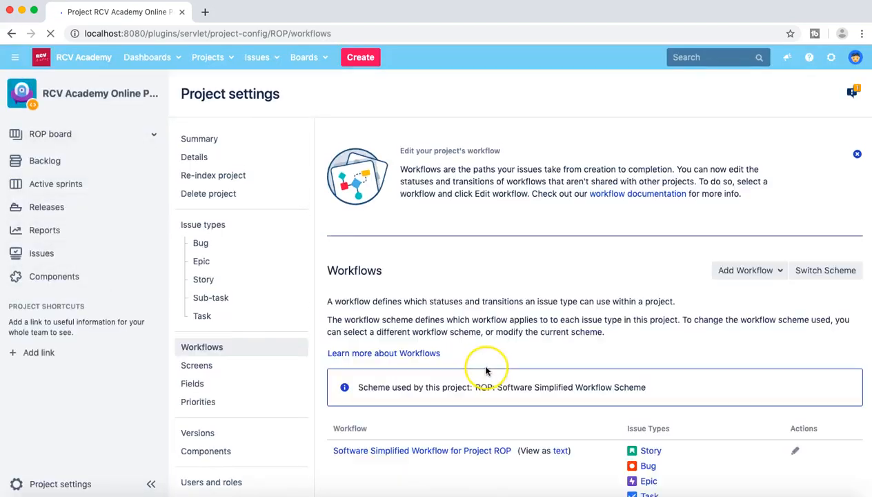
pyautogui.scroll(-4, 486, 369)
pyautogui.scroll(3, 486, 370)
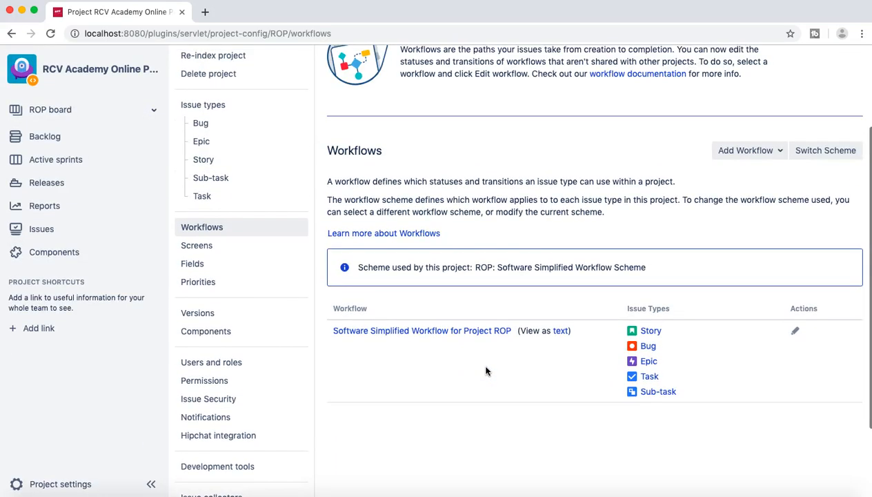
# Return to the RCV Academy Online Portal project from the administration area and open the Workflows page of its project settings.
pyautogui.click(779, 169)
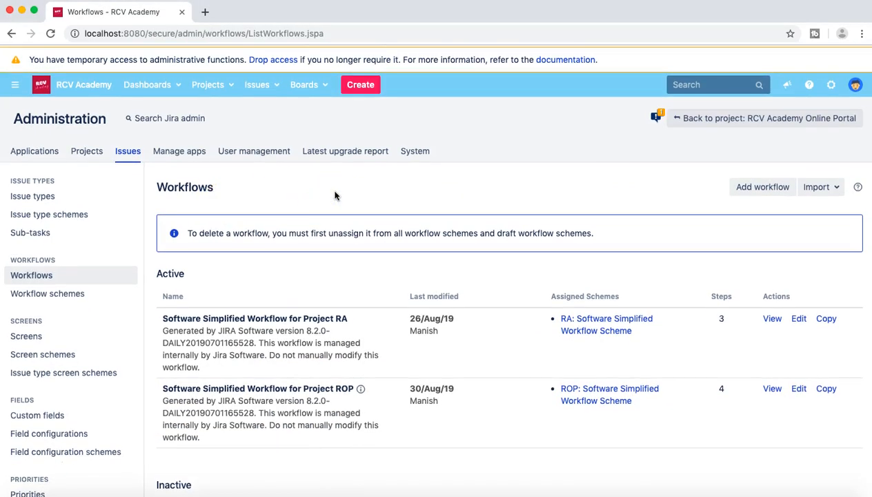
pyautogui.click(232, 85)
pyautogui.click(242, 126)
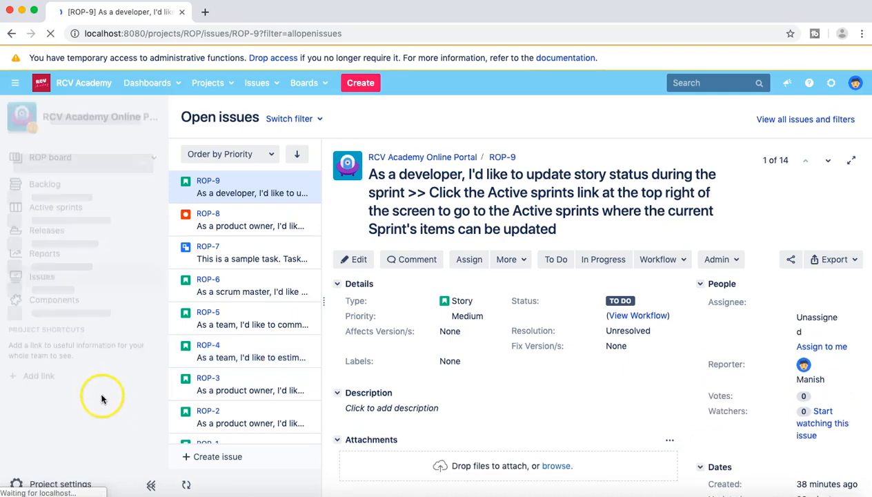
pyautogui.rightClick(84, 487)
pyautogui.click(48, 486)
pyautogui.click(44, 484)
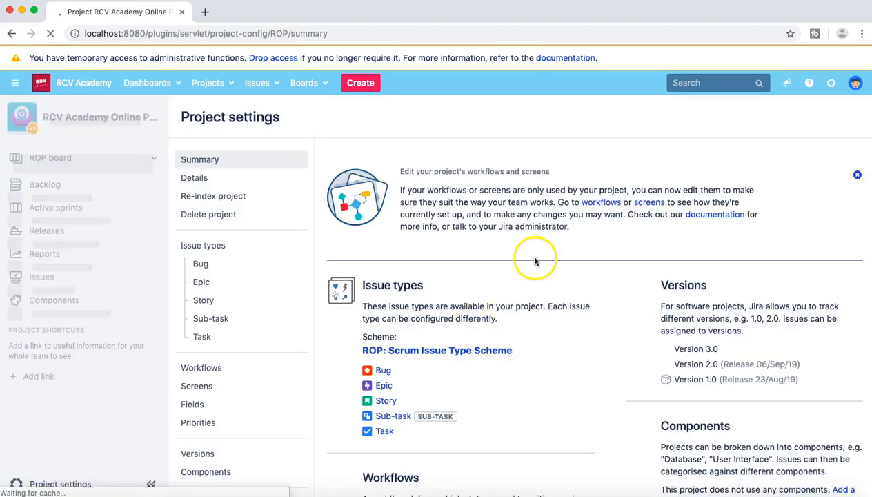
pyautogui.scroll(-5, 502, 355)
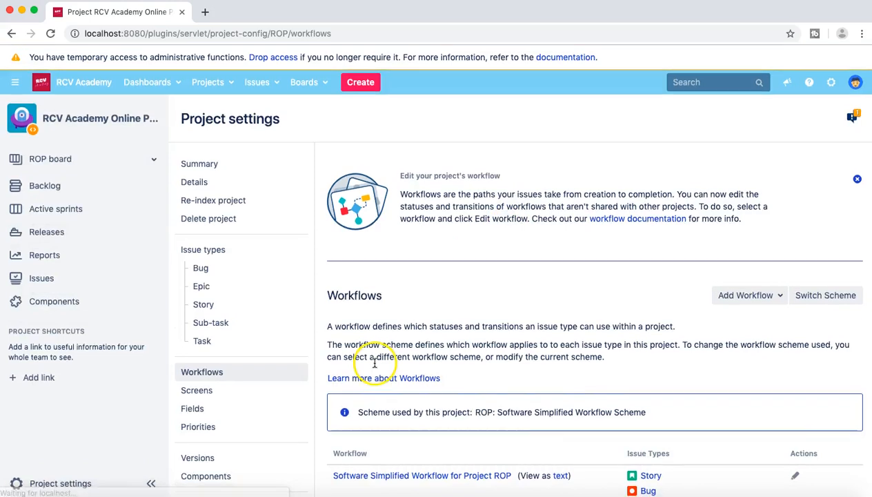
pyautogui.scroll(-3, 382, 353)
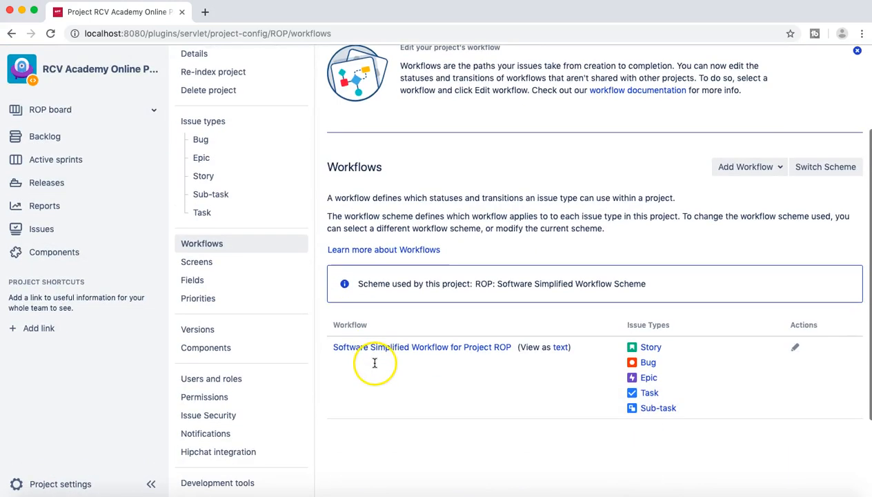
# Check the options for adding a workflow and the schemes available for association with the project, without switching the scheme.
pyautogui.click(783, 170)
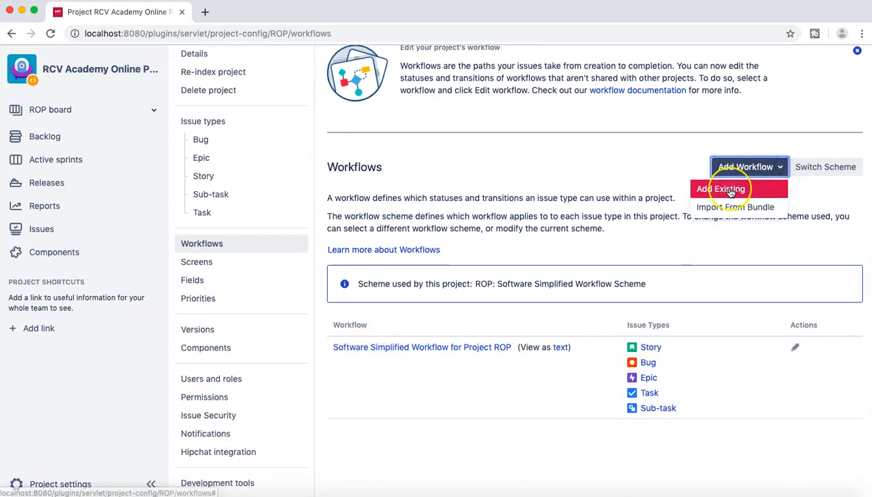
pyautogui.click(721, 209)
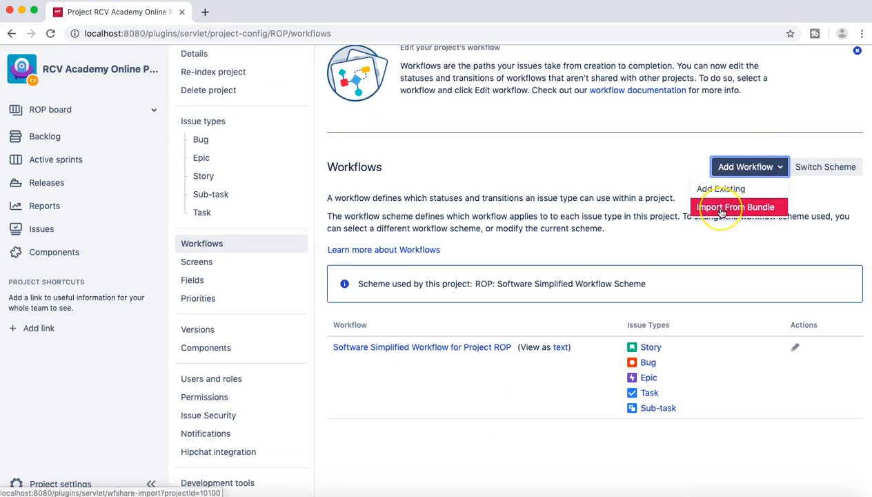
pyautogui.click(816, 172)
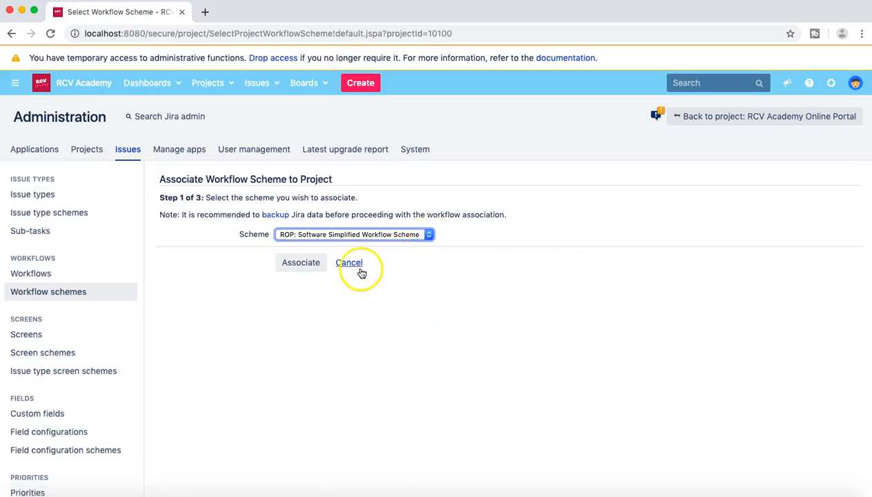
pyautogui.click(430, 236)
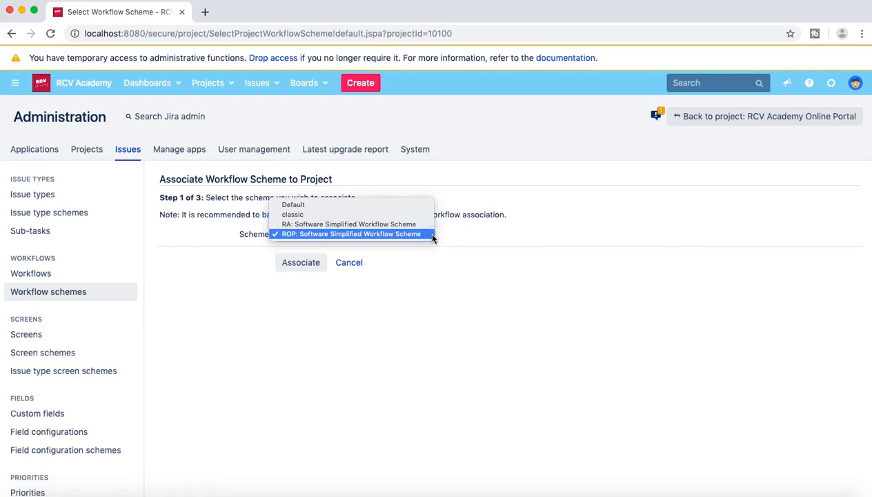
pyautogui.click(427, 234)
pyautogui.click(348, 263)
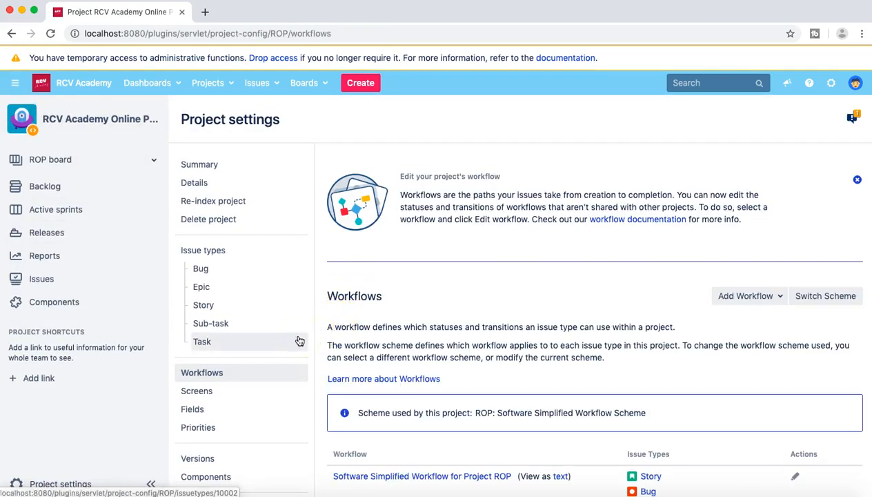
# Go to the Jira administration area and open the global Workflows list under issue administration.
pyautogui.click(832, 84)
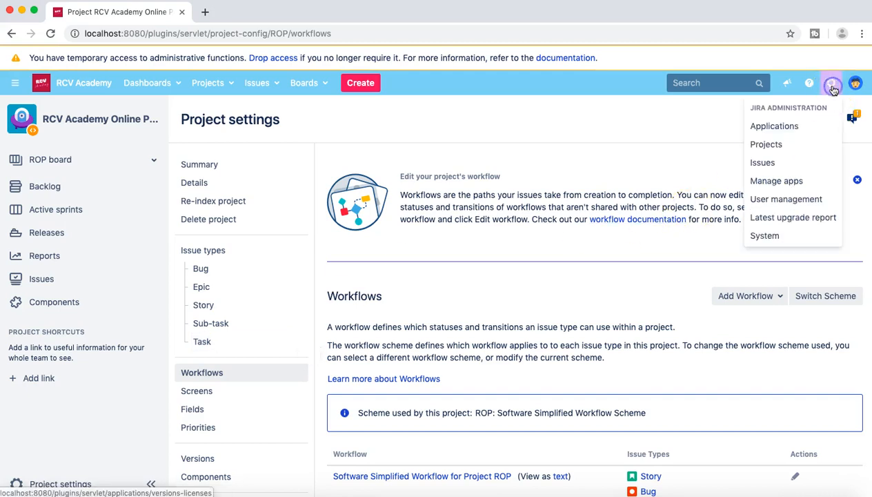
pyautogui.click(771, 238)
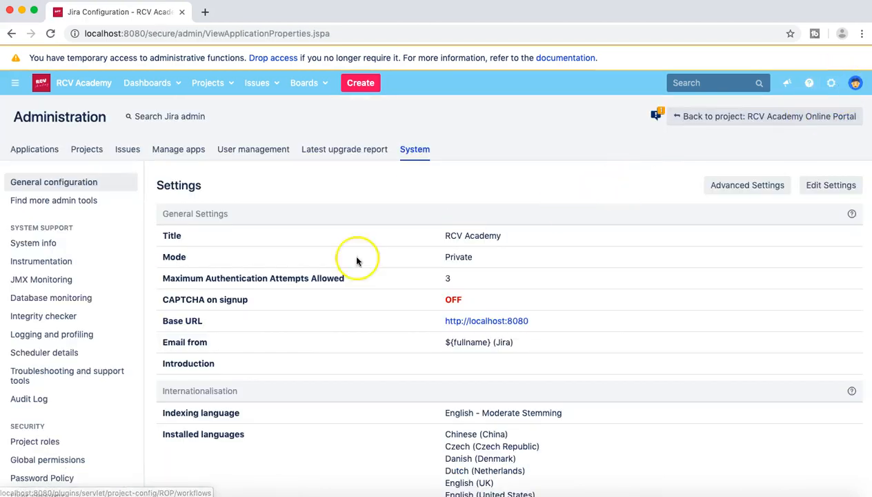
pyautogui.scroll(-1, 125, 406)
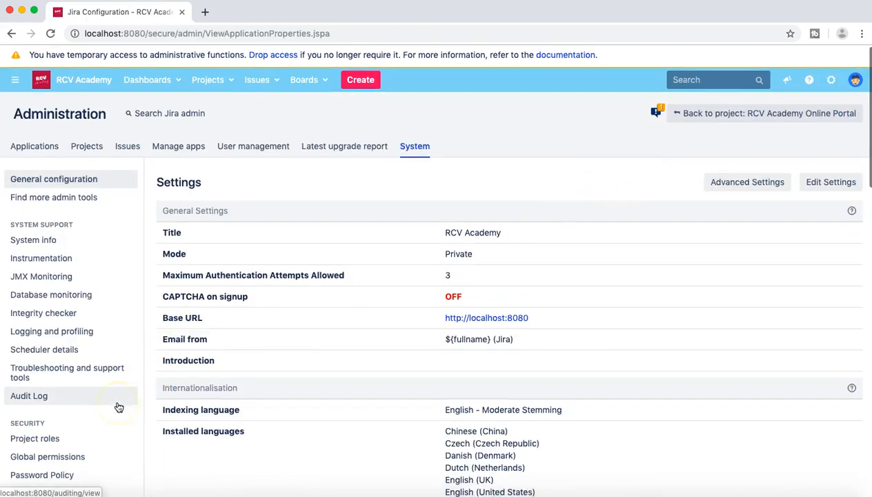
pyautogui.click(130, 141)
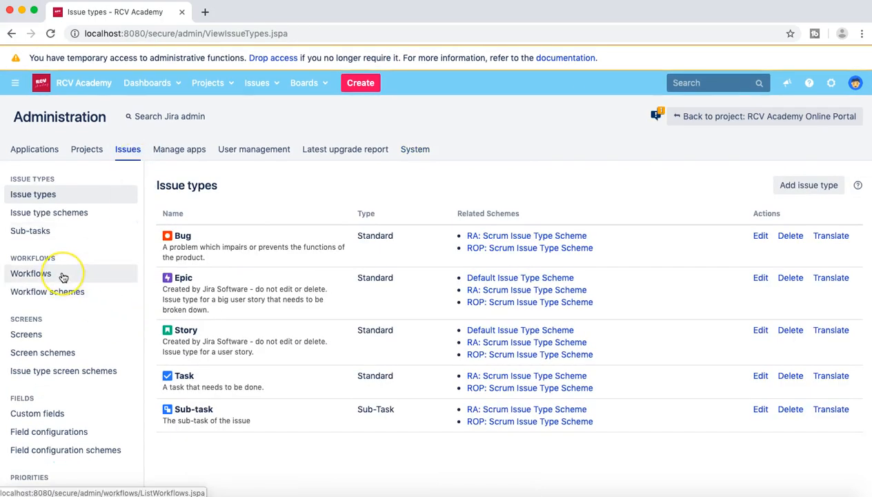
pyautogui.click(42, 274)
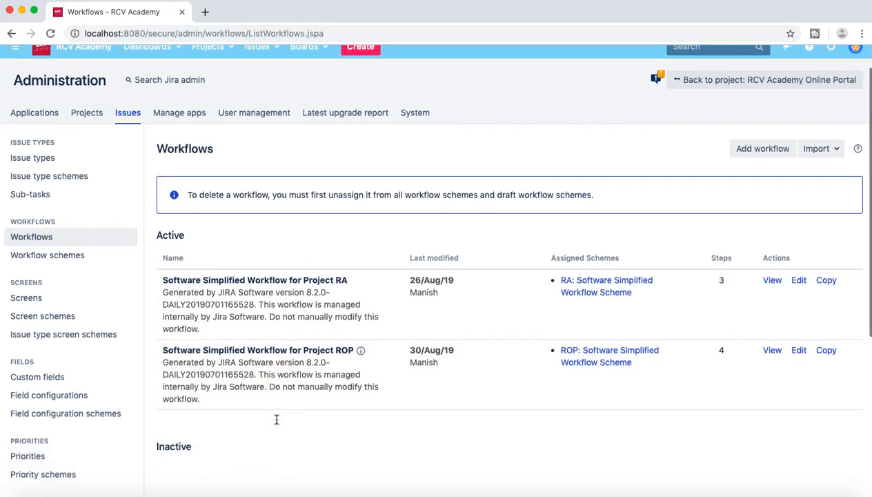
# Expand the inactive workflows and look over them alongside the active ones.
pyautogui.scroll(-4, 277, 418)
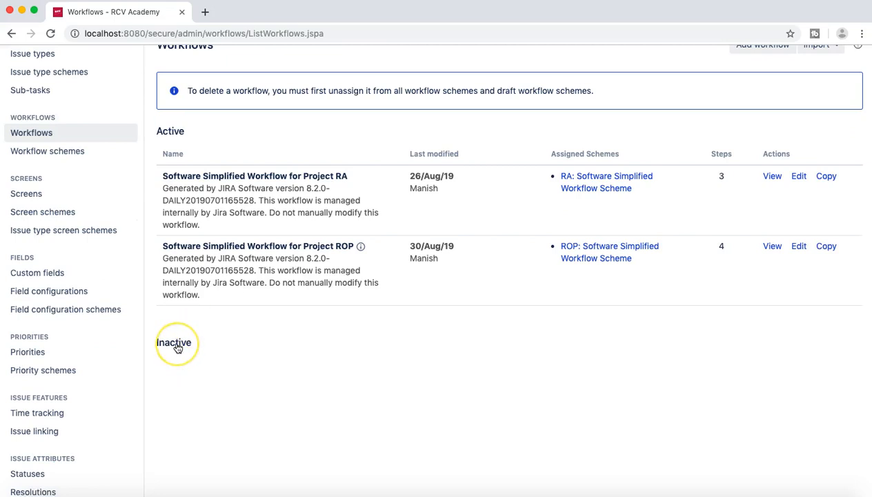
pyautogui.click(176, 344)
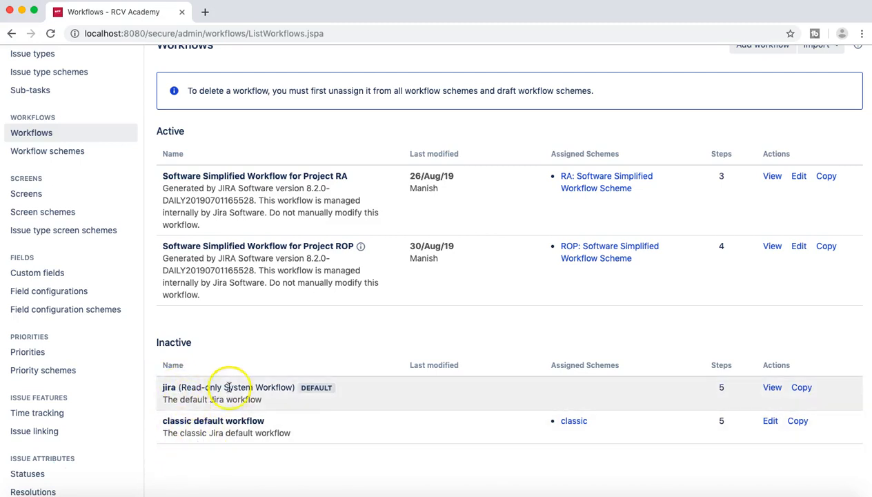
pyautogui.scroll(1, 362, 419)
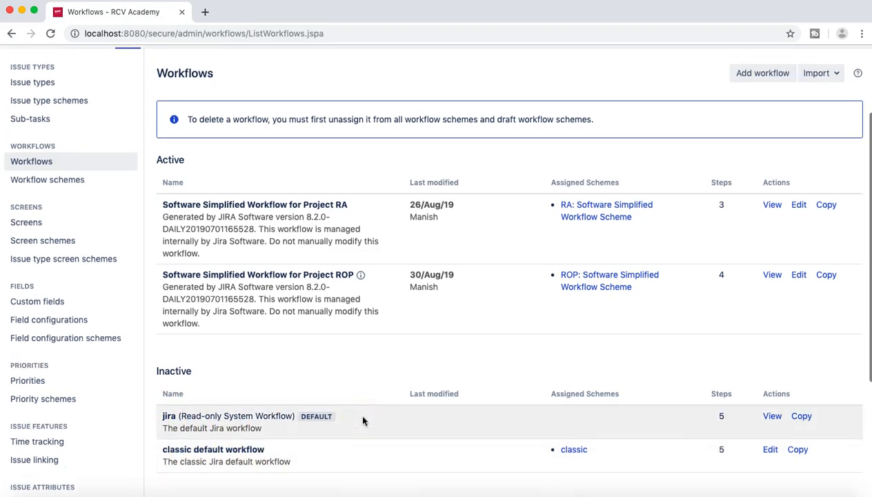
# Add a new workflow named test, leaving its description empty.
pyautogui.scroll(3, 359, 458)
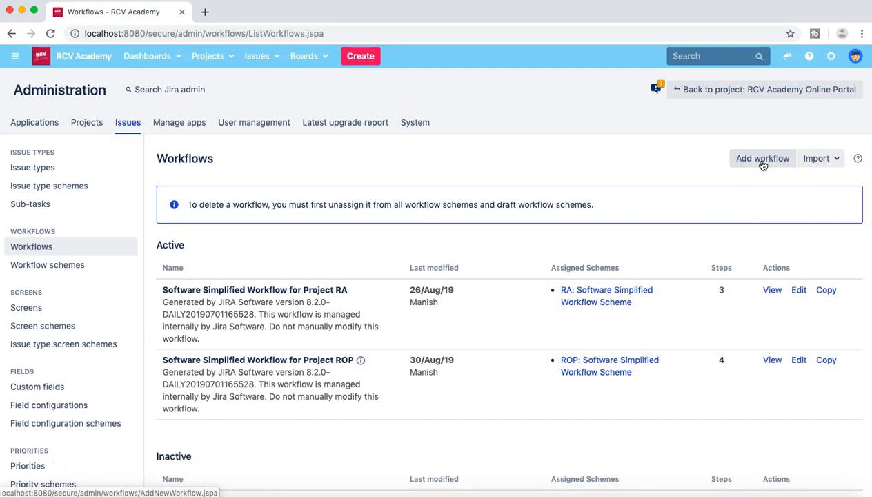
pyautogui.click(762, 160)
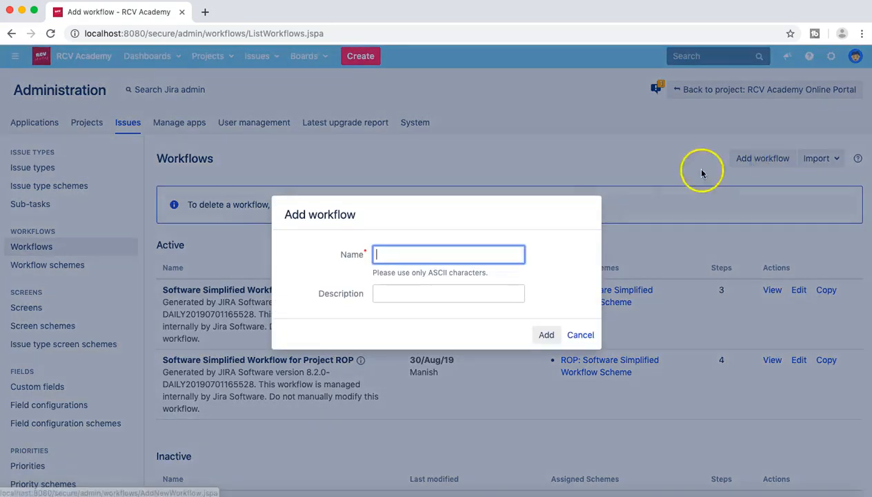
pyautogui.click(400, 251)
pyautogui.write('test')
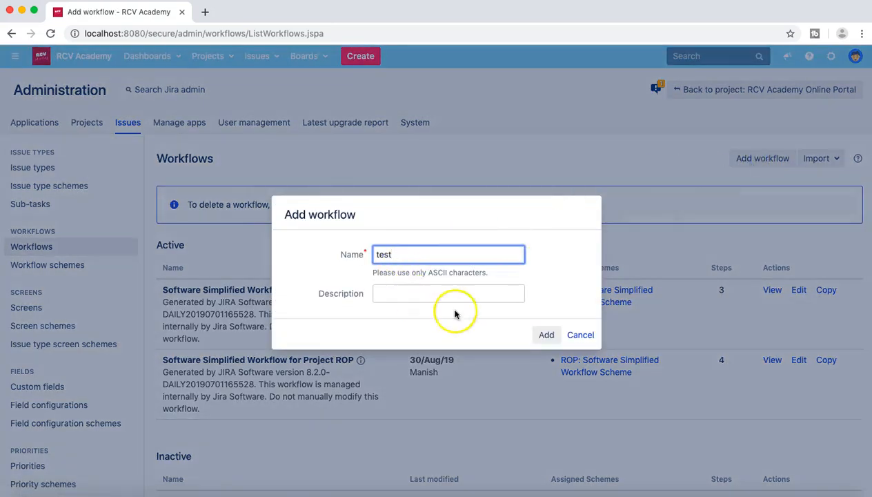
pyautogui.click(547, 334)
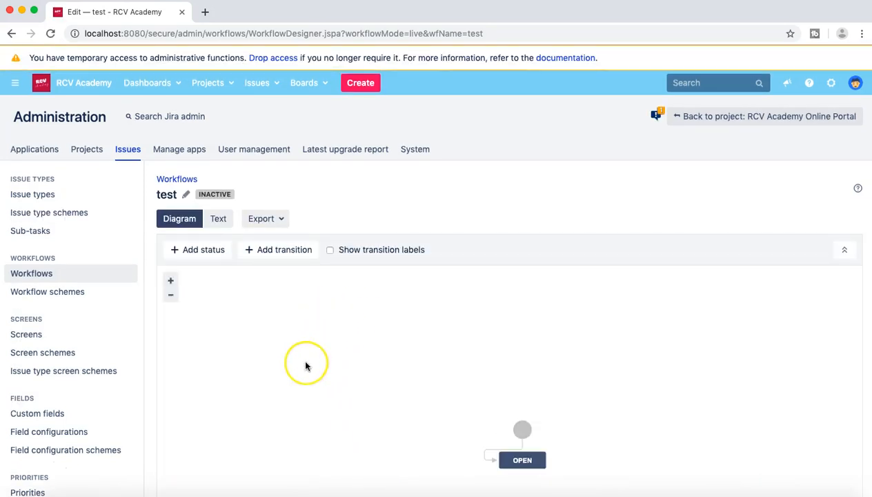
# Move the start node in the test workflow diagram up and to the left, away from the OPEN status.
pyautogui.scroll(-5, 235, 324)
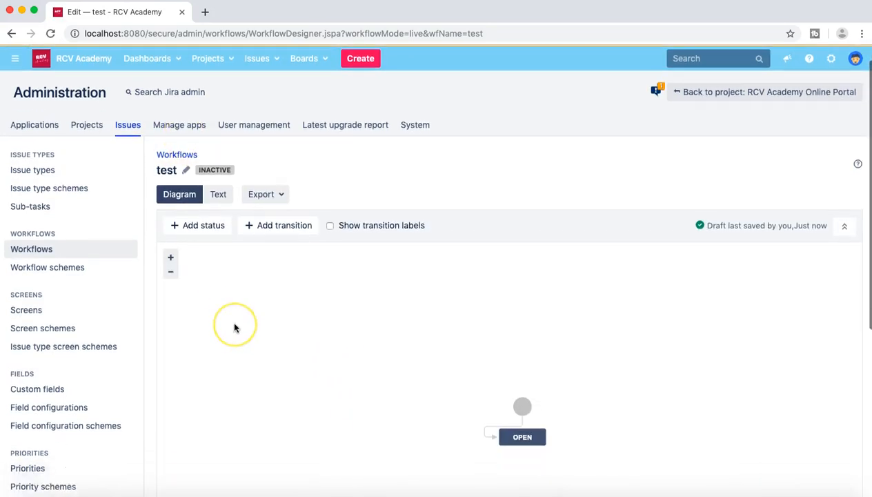
pyautogui.scroll(-1, 234, 326)
pyautogui.scroll(3, 235, 325)
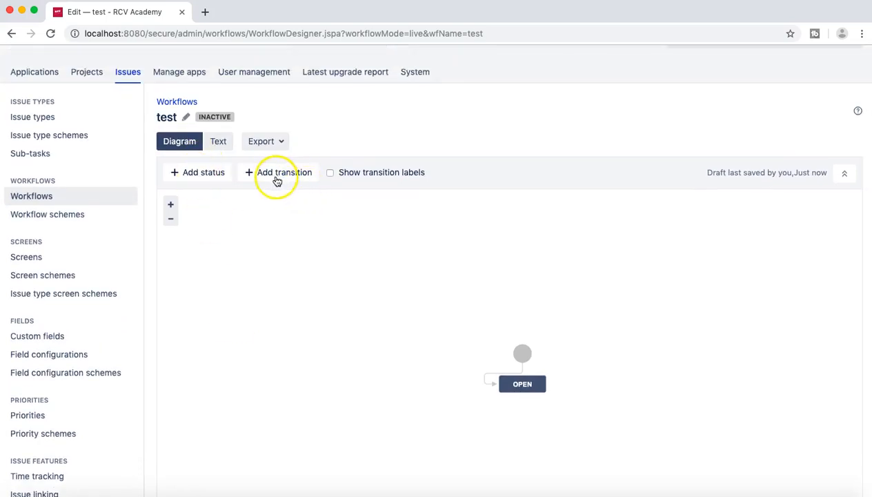
pyautogui.moveTo(522, 354); pyautogui.dragTo(465, 284)
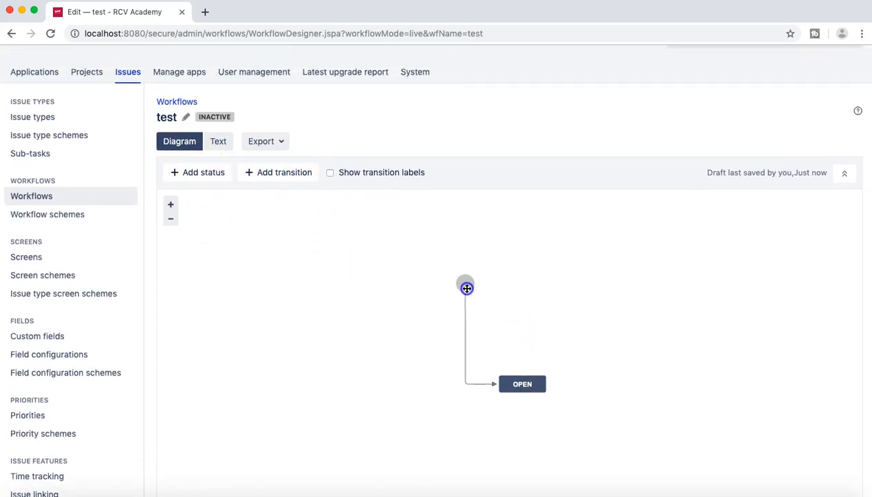
pyautogui.scroll(-3, 634, 321)
pyautogui.scroll(5, 634, 321)
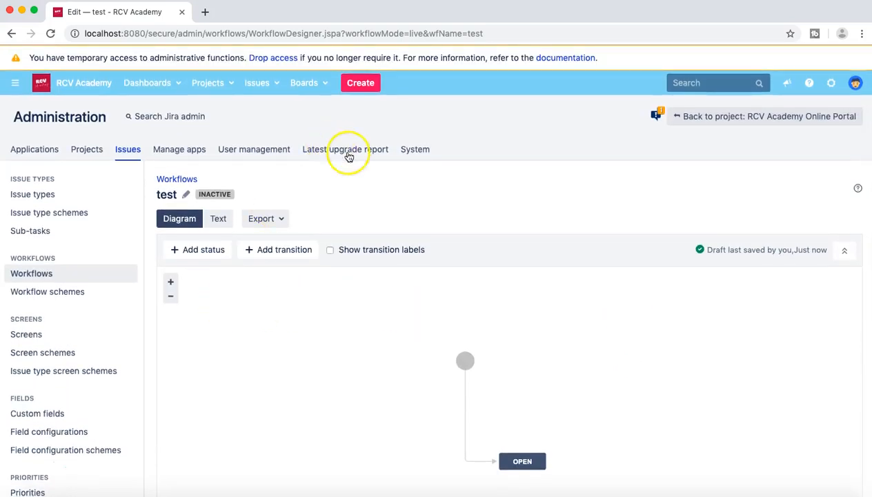
pyautogui.scroll(-1, 371, 369)
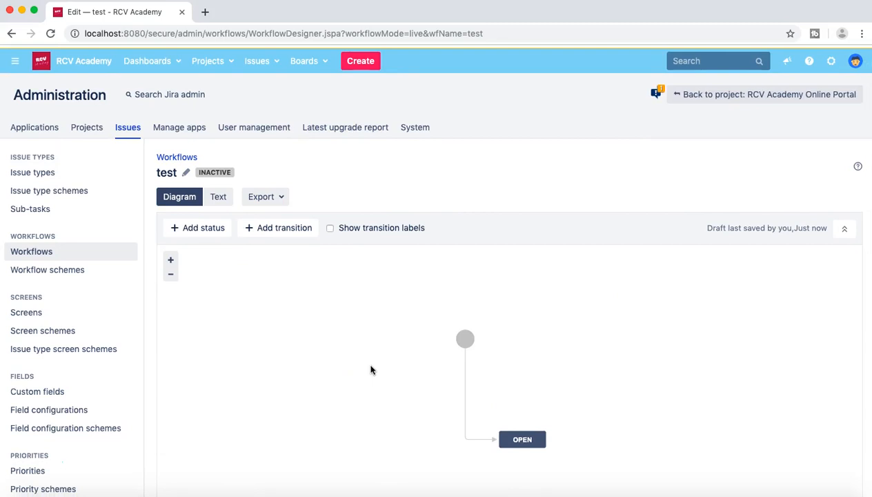
pyautogui.scroll(1, 370, 369)
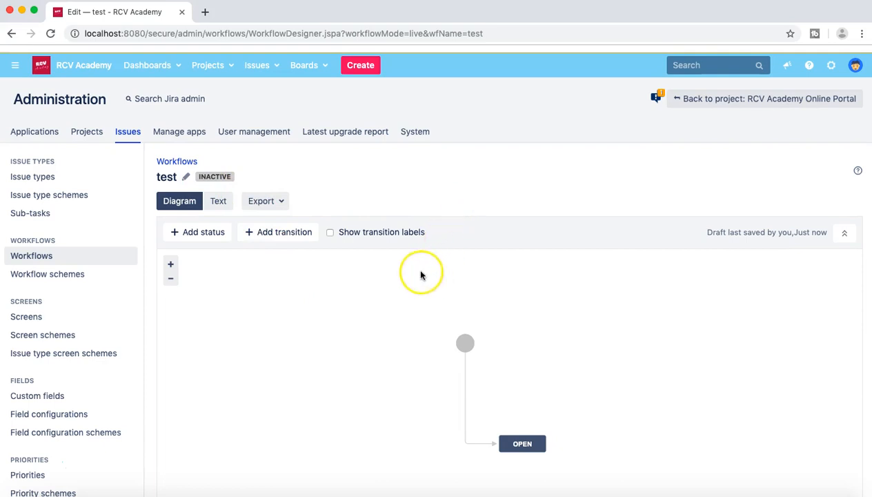
pyautogui.scroll(-5, 348, 354)
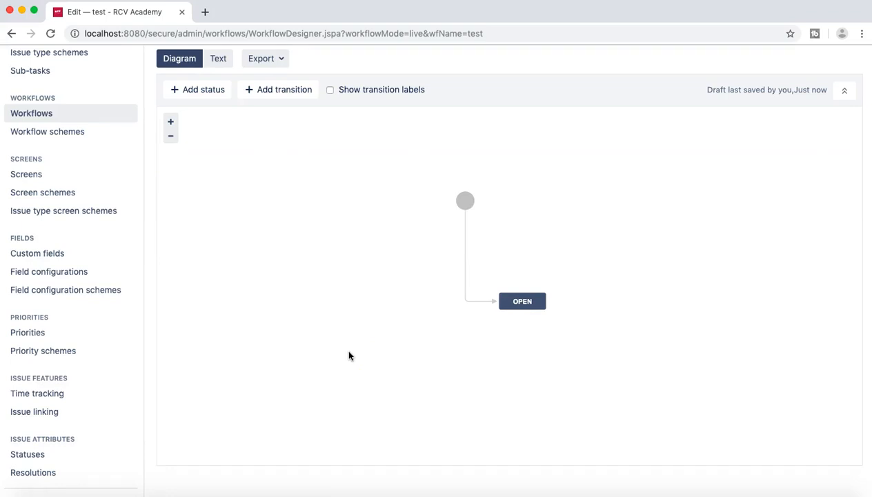
pyautogui.scroll(5, 349, 355)
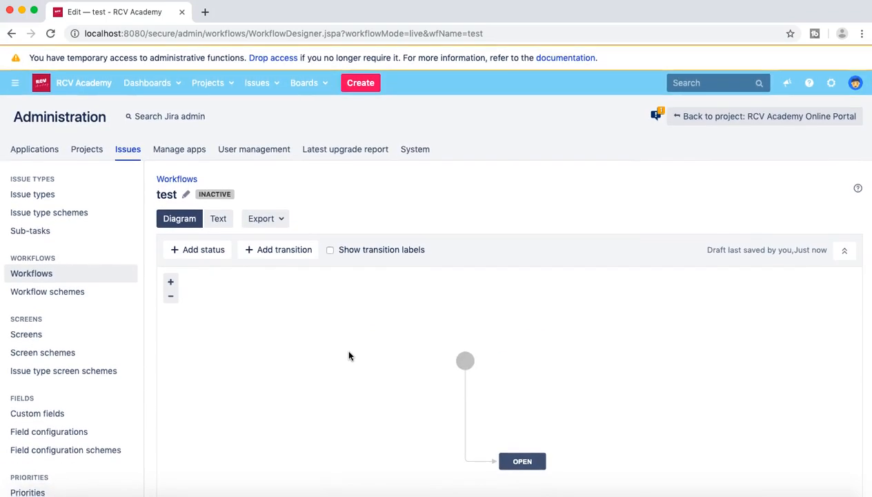